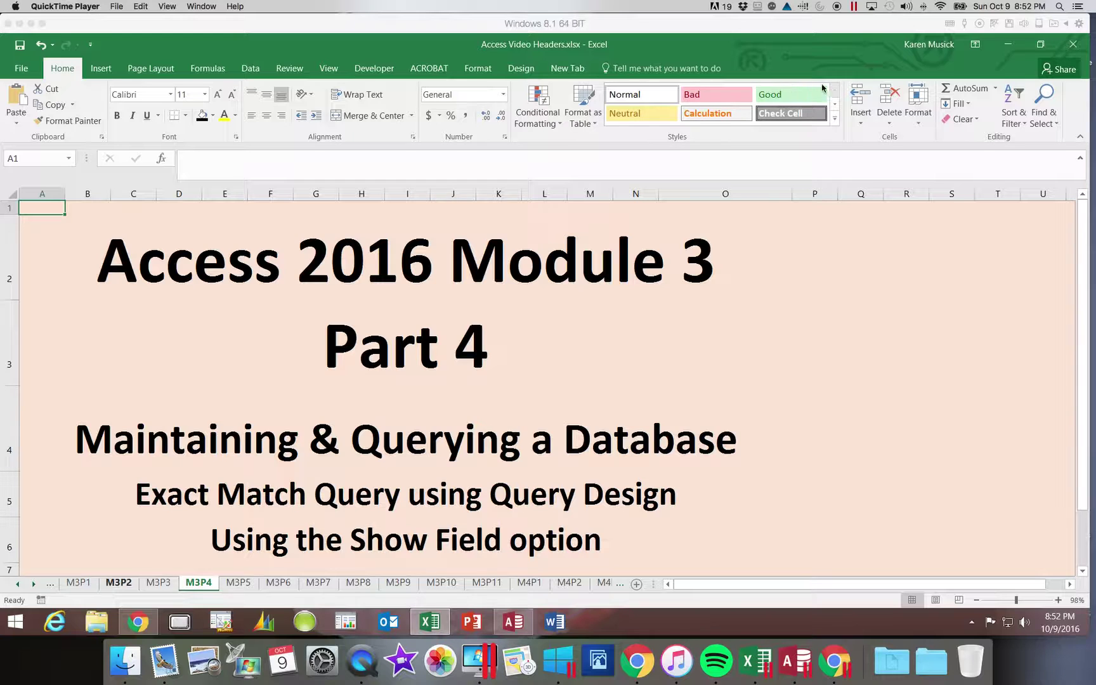
Minimize Excel and start a new query in Access Design view.
left_click(1008, 44)
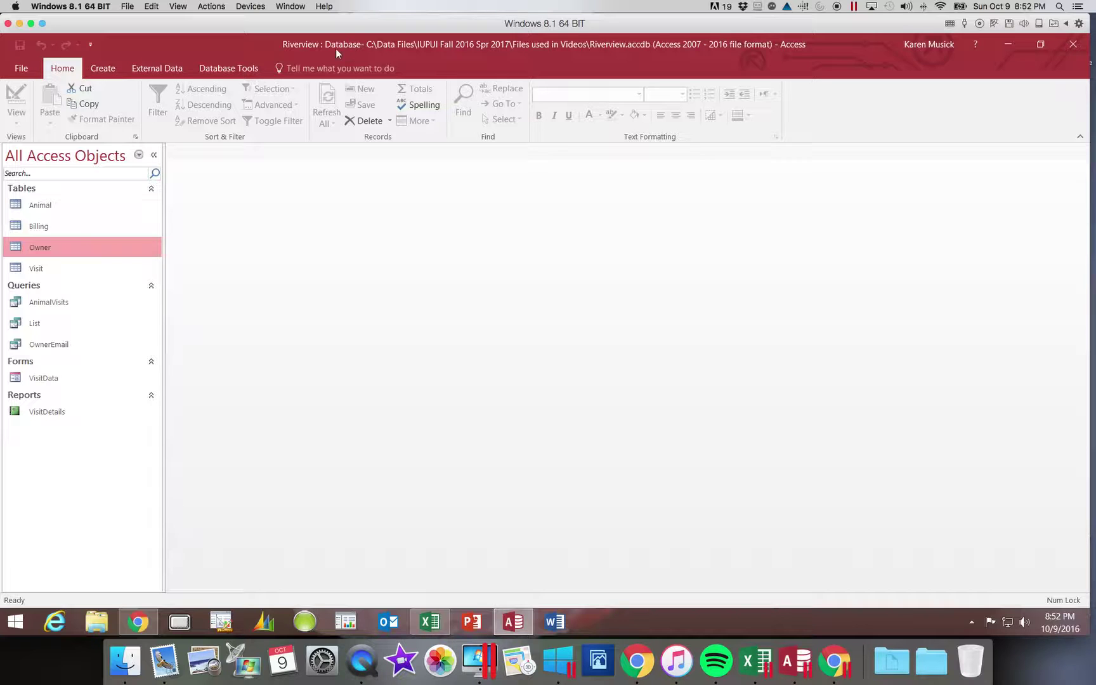
left_click(105, 68)
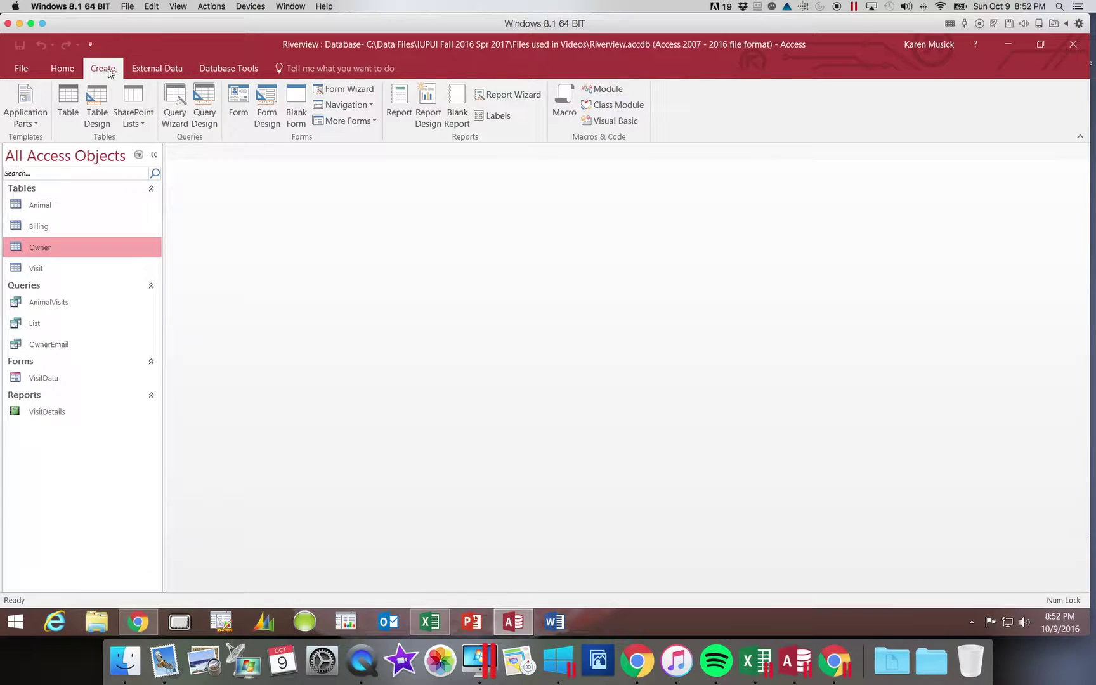
left_click(210, 113)
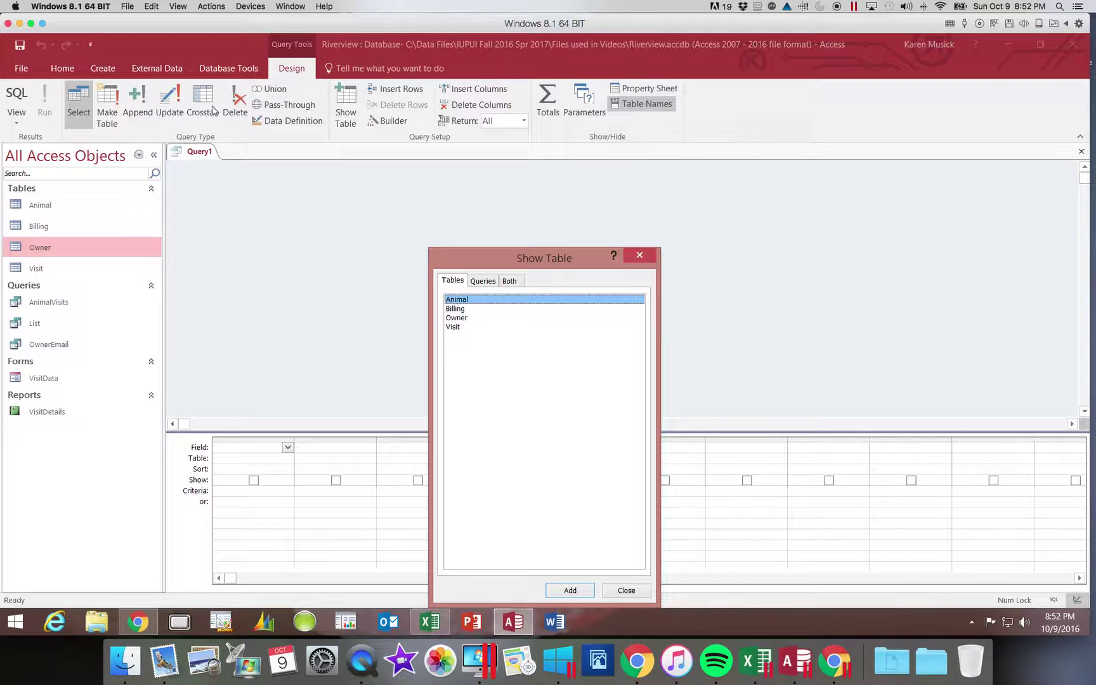
Add the Owner, Animal and Visit tables to the query, then close Show Table.
double_click(463, 317)
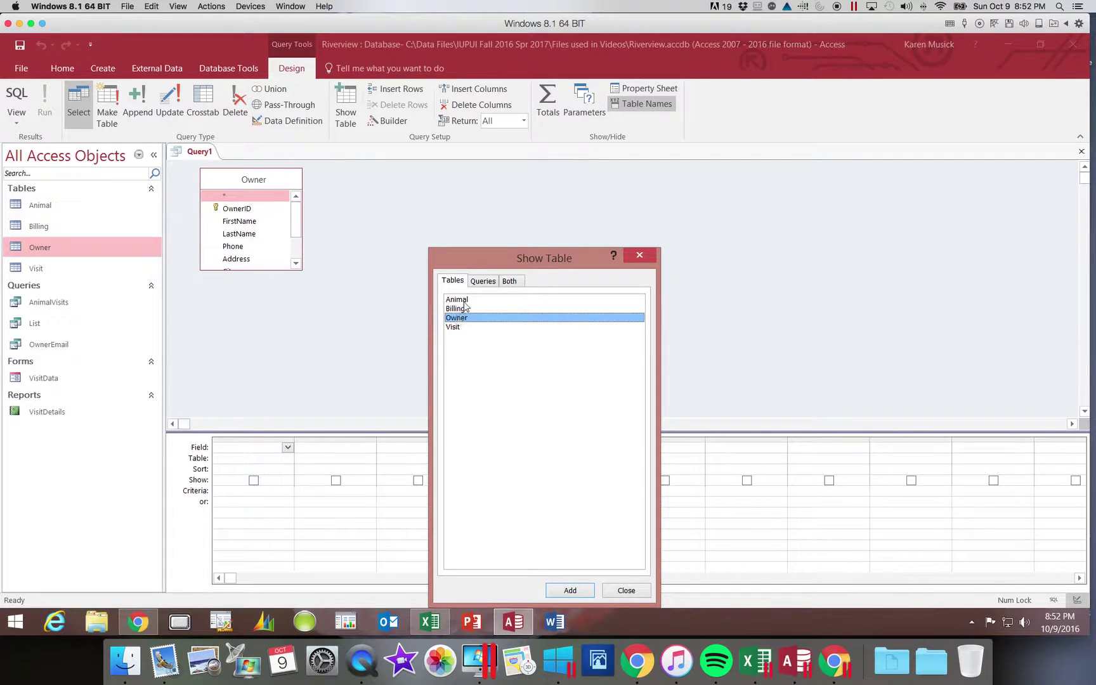
double_click(466, 300)
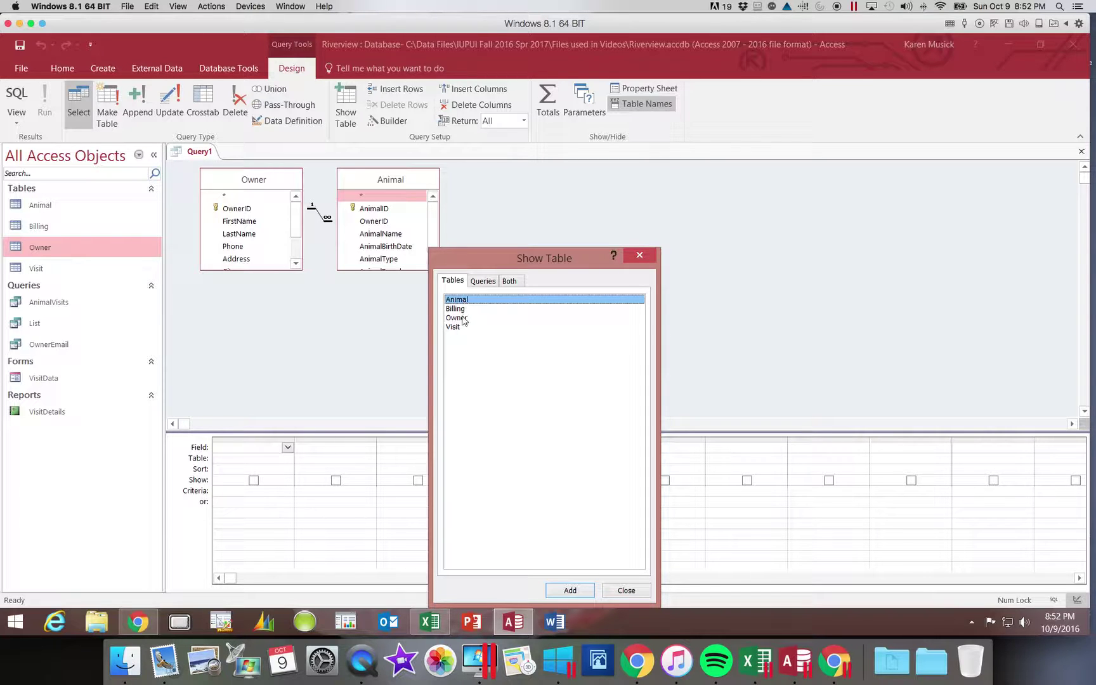
left_click(458, 327)
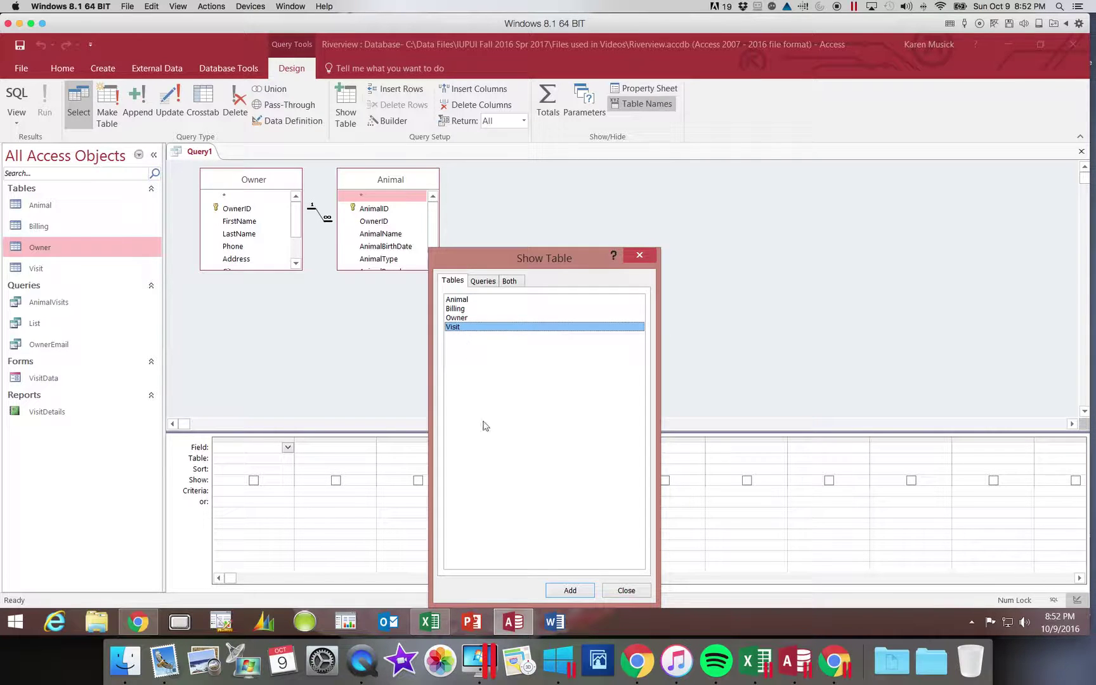
left_click(569, 591)
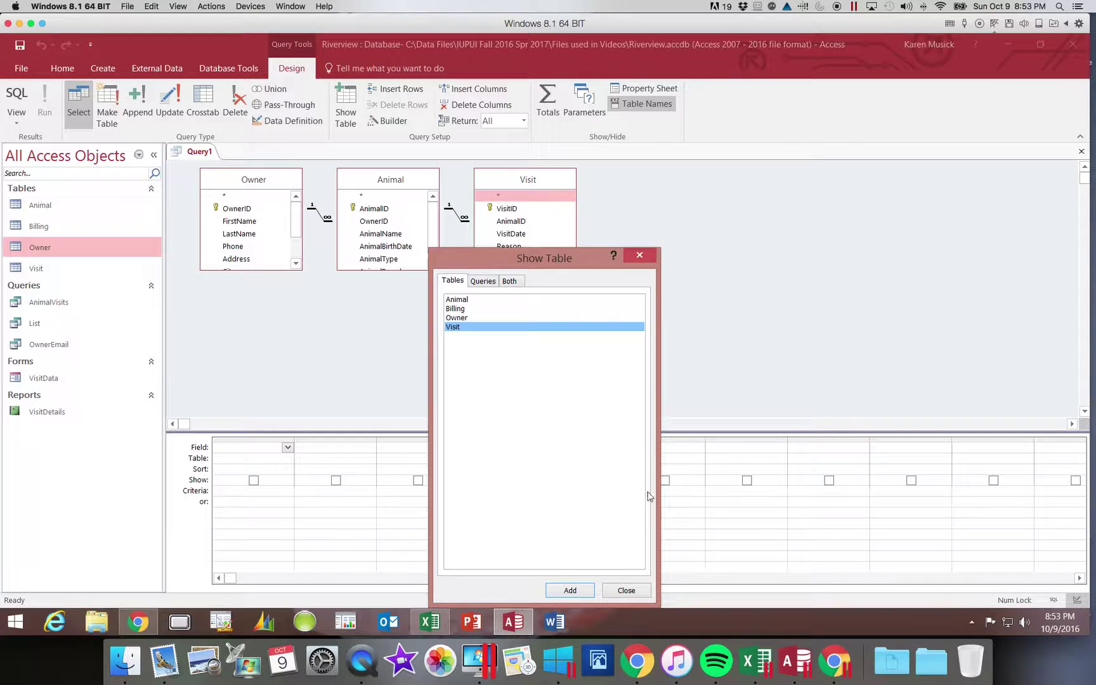
left_click(639, 256)
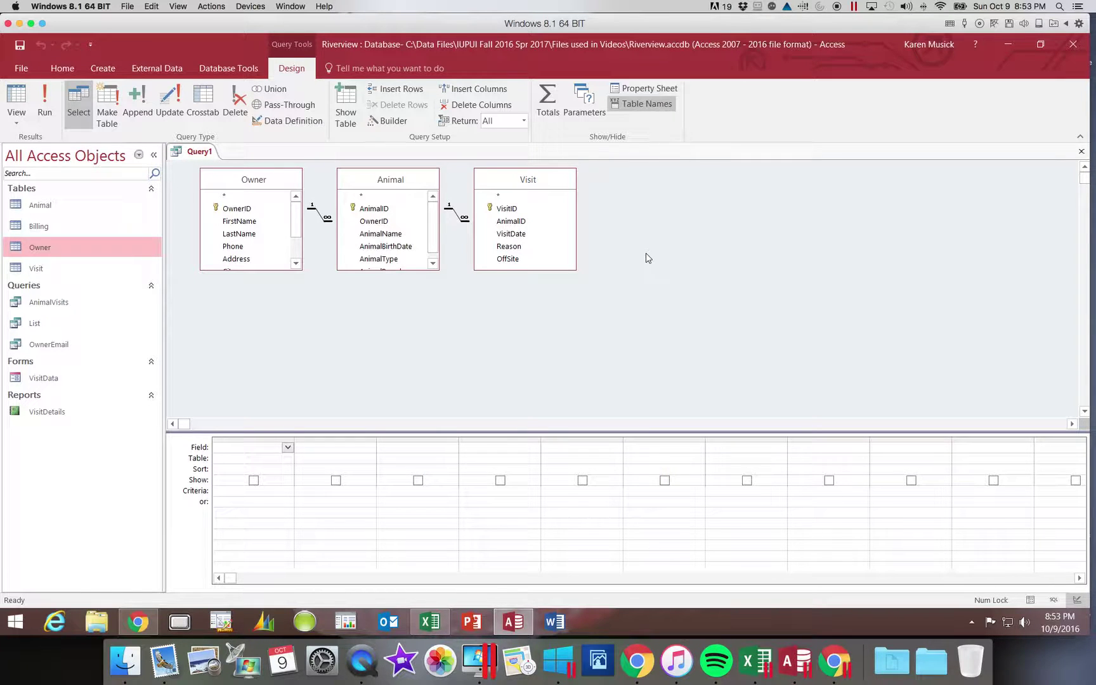
Enlarge the Owner and Animal field lists to show every field down to Email and AnimalBreed.
left_click(349, 108)
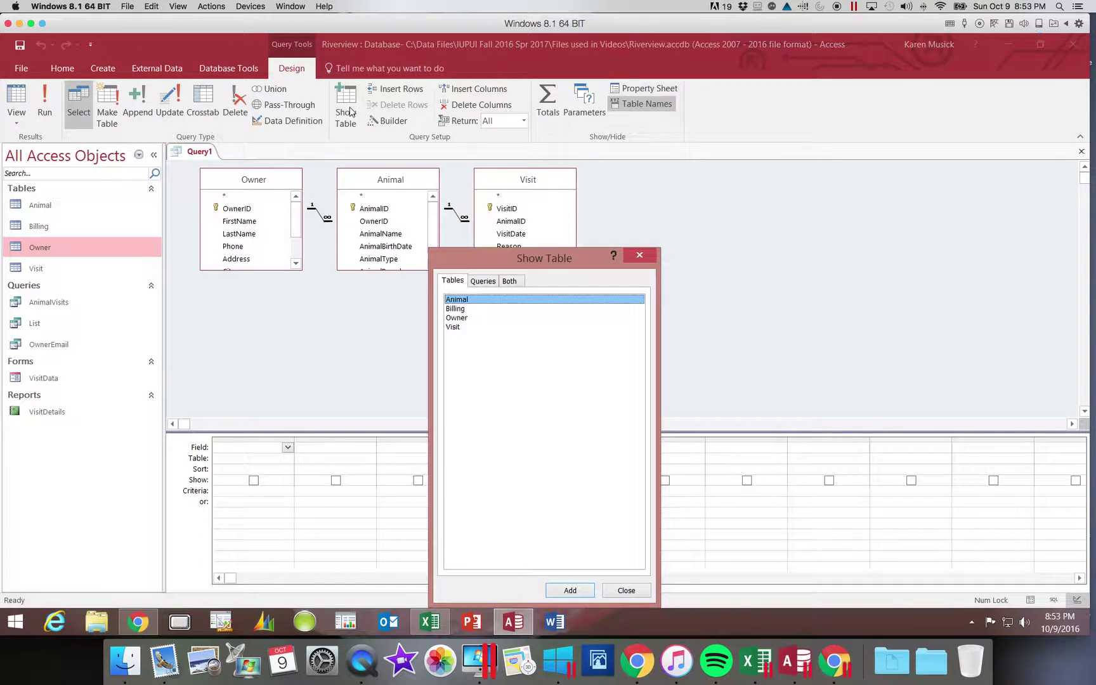
left_click(641, 257)
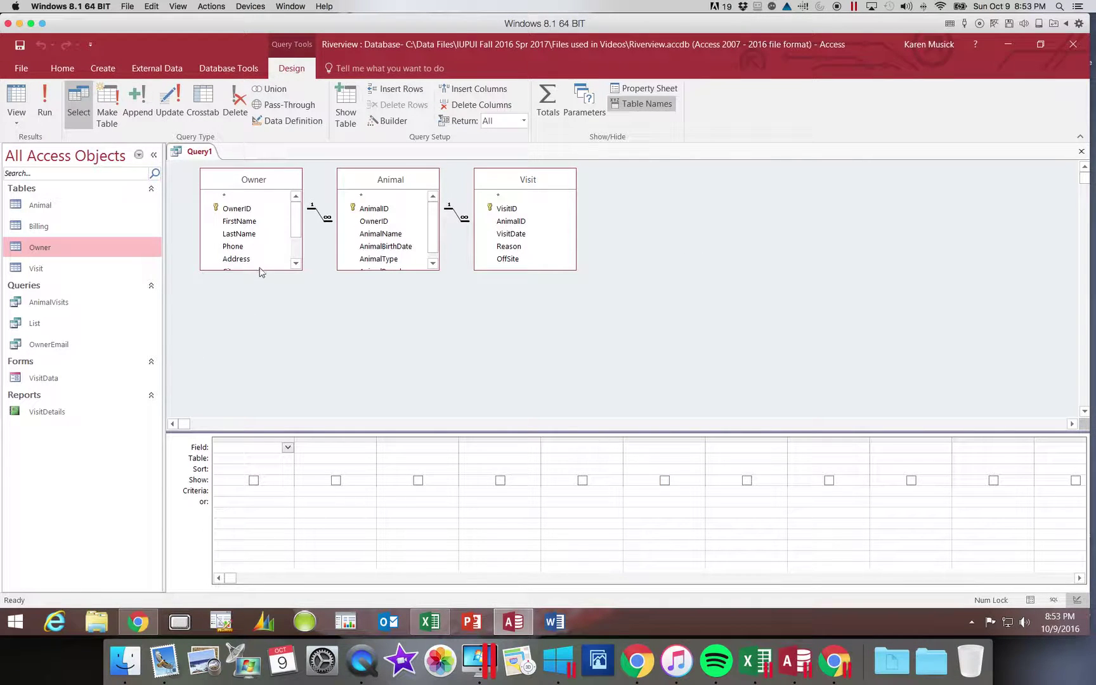
left_click_drag(259, 269, 254, 318)
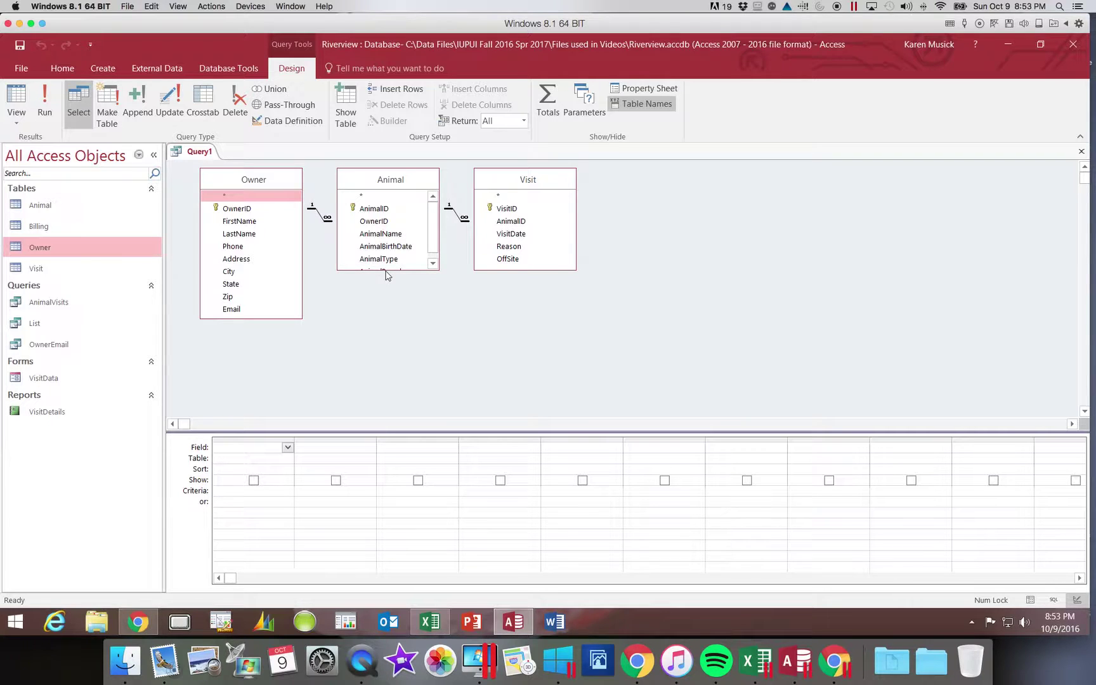
left_click_drag(385, 271, 383, 284)
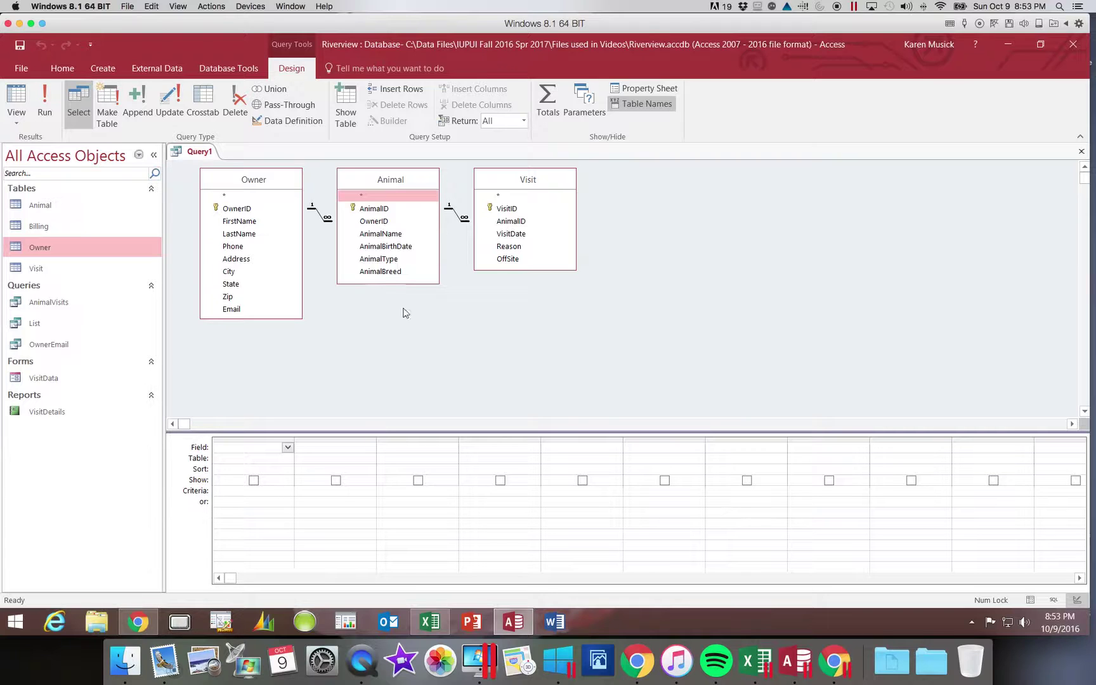
Add AnimalName, AnimalBirthDate, AnimalType, VisitDate and Reason to the design grid.
double_click(388, 235)
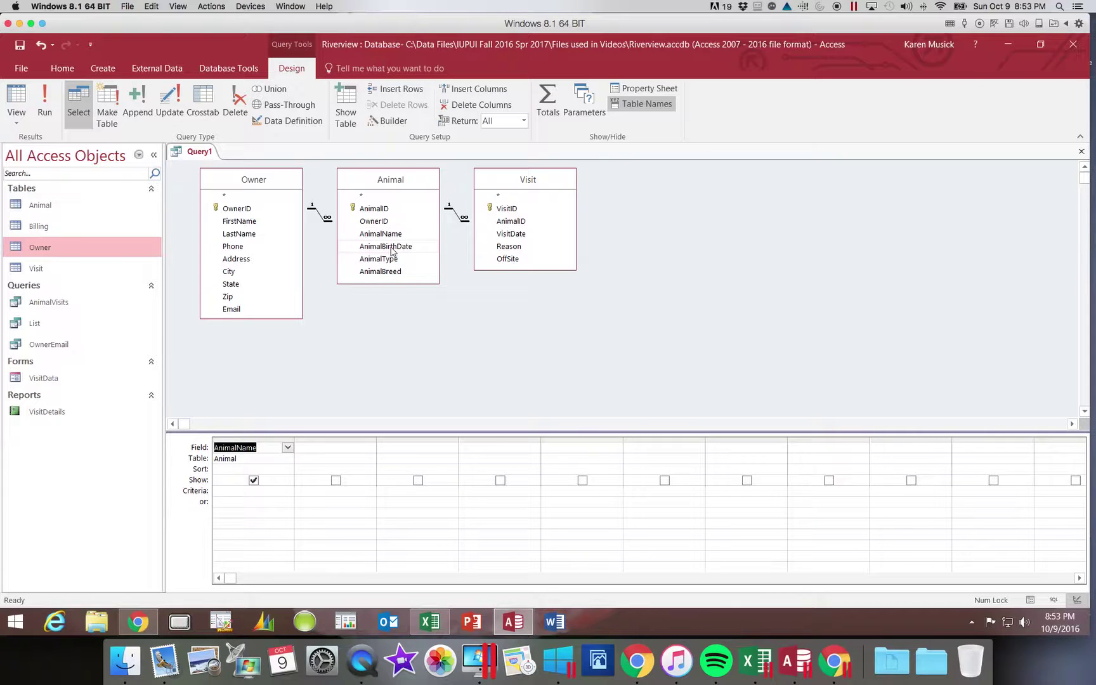
double_click(391, 247)
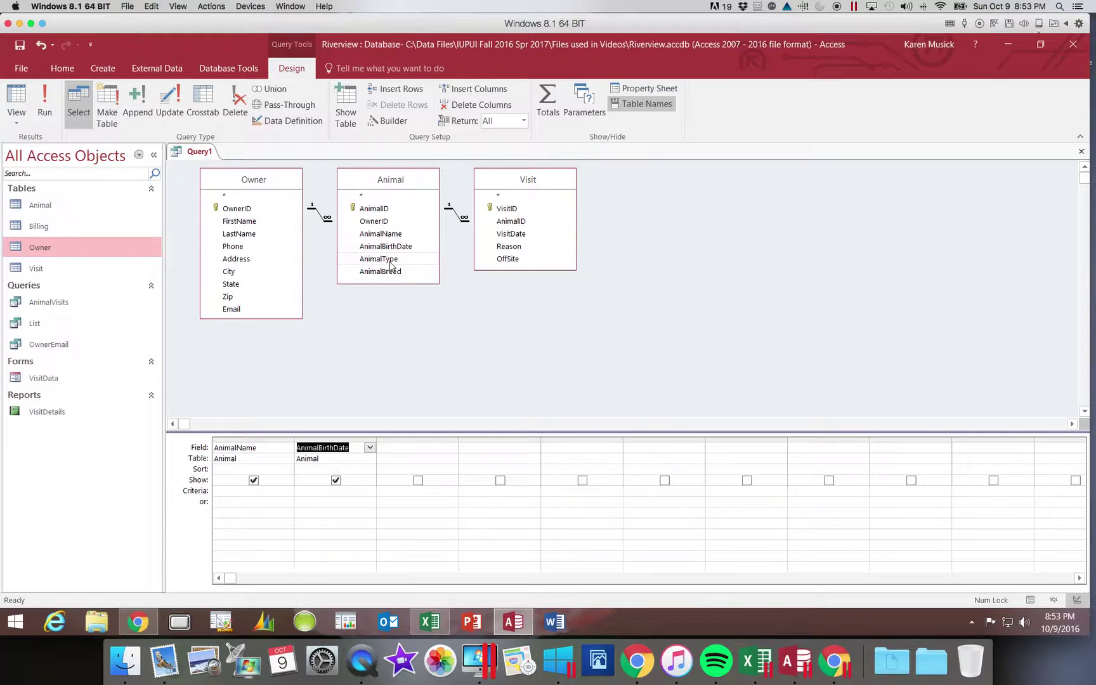
double_click(391, 260)
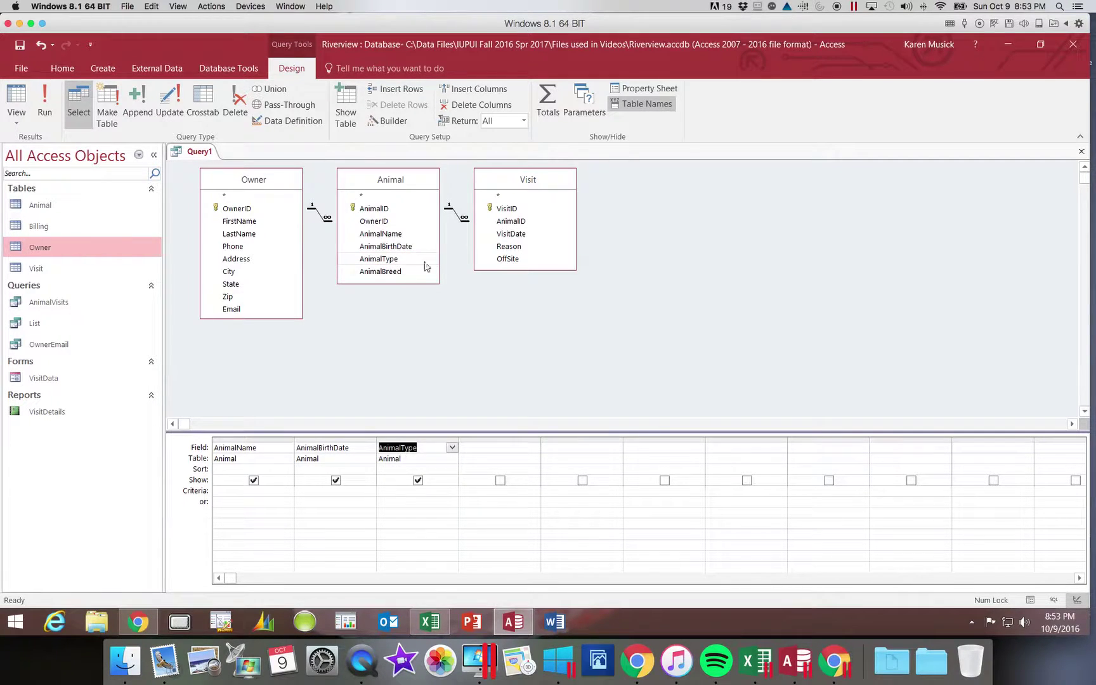
double_click(517, 235)
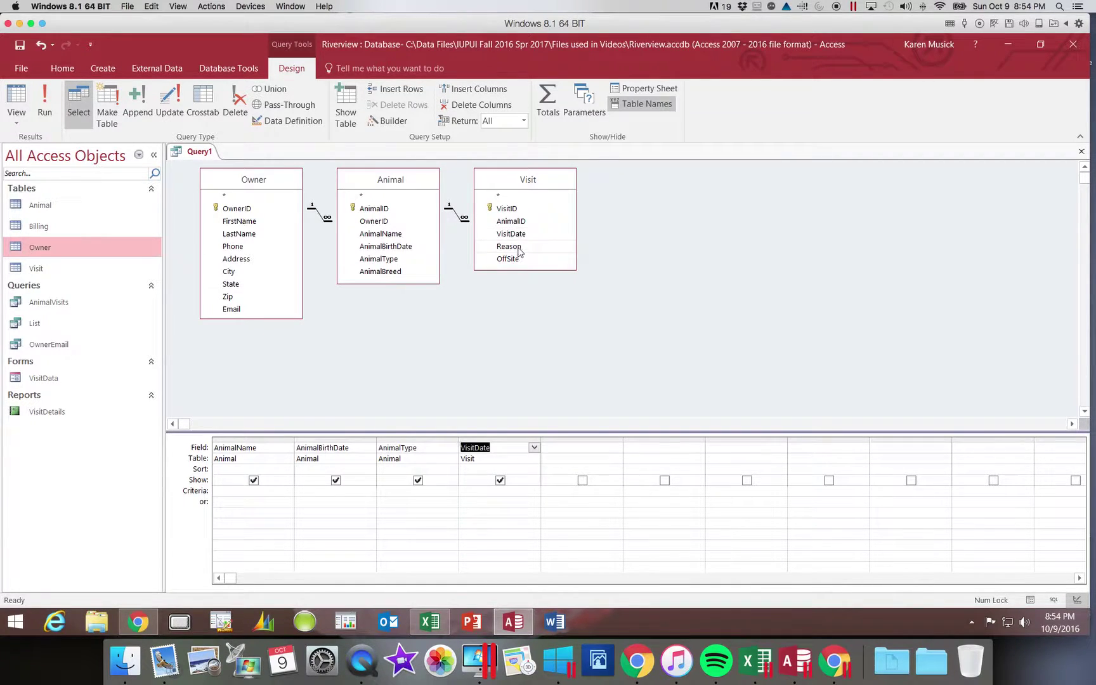
double_click(519, 246)
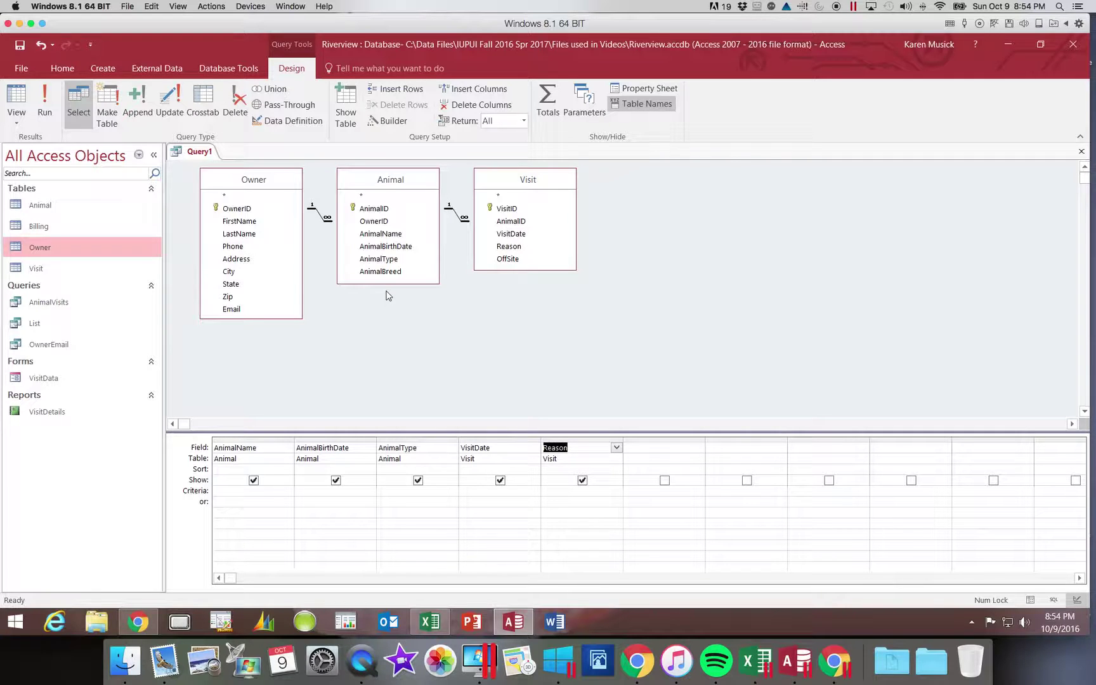
Add the owner's FirstName, LastName, Phone and Email fields to the grid.
double_click(259, 222)
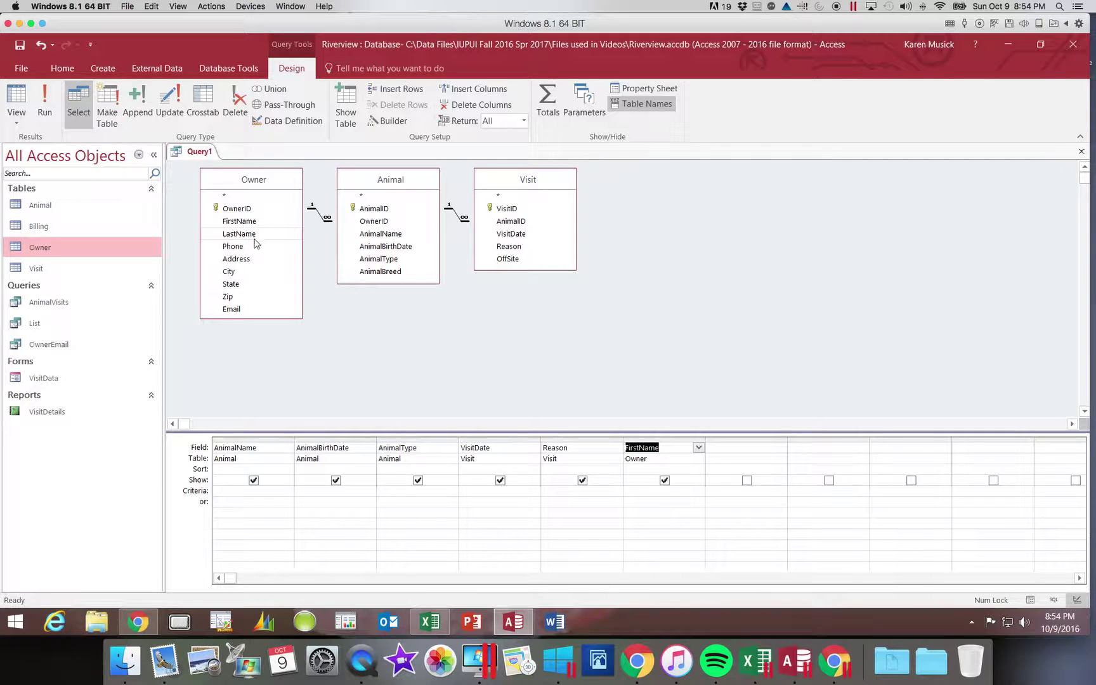
double_click(254, 234)
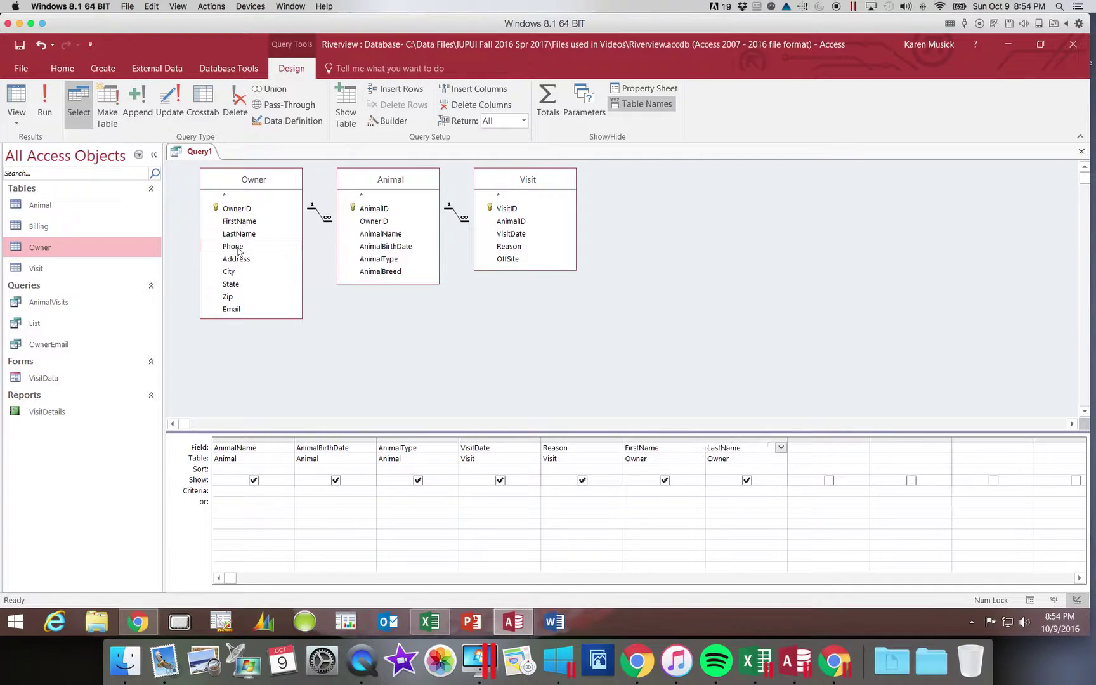
double_click(234, 247)
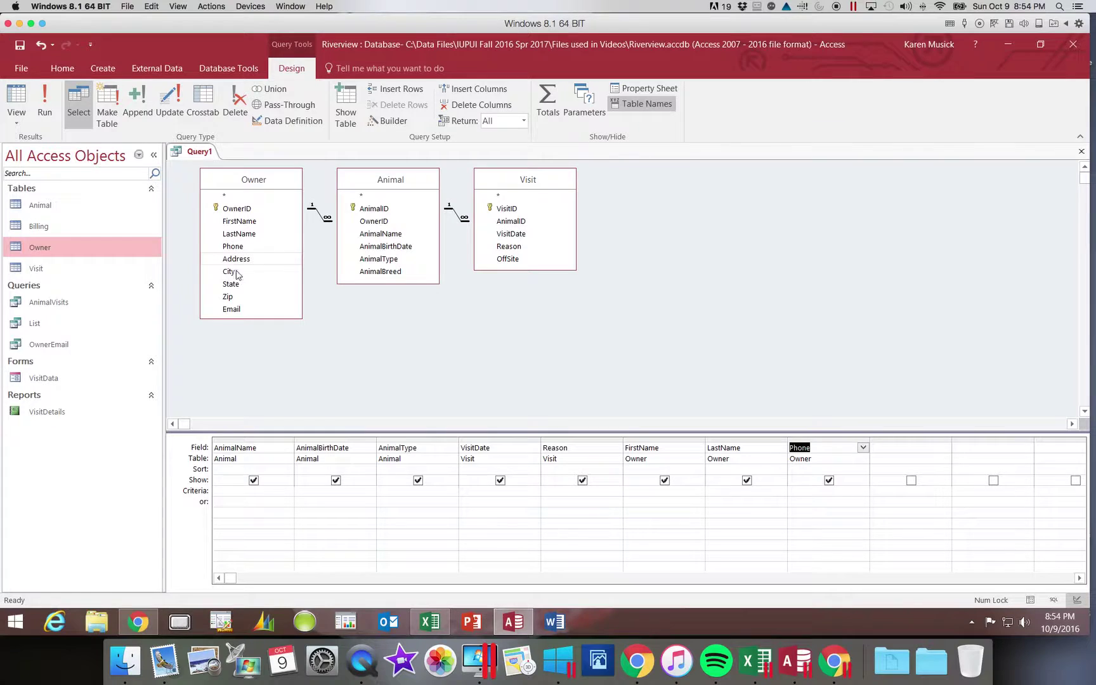
left_click(242, 310)
left_click(241, 311)
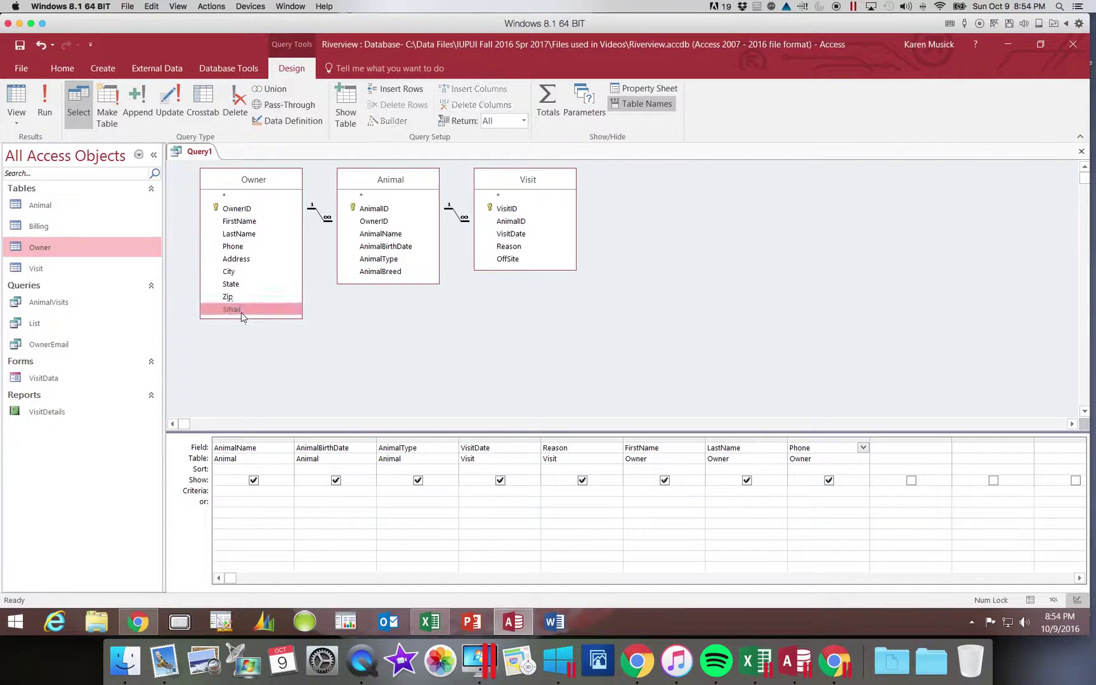
double_click(240, 311)
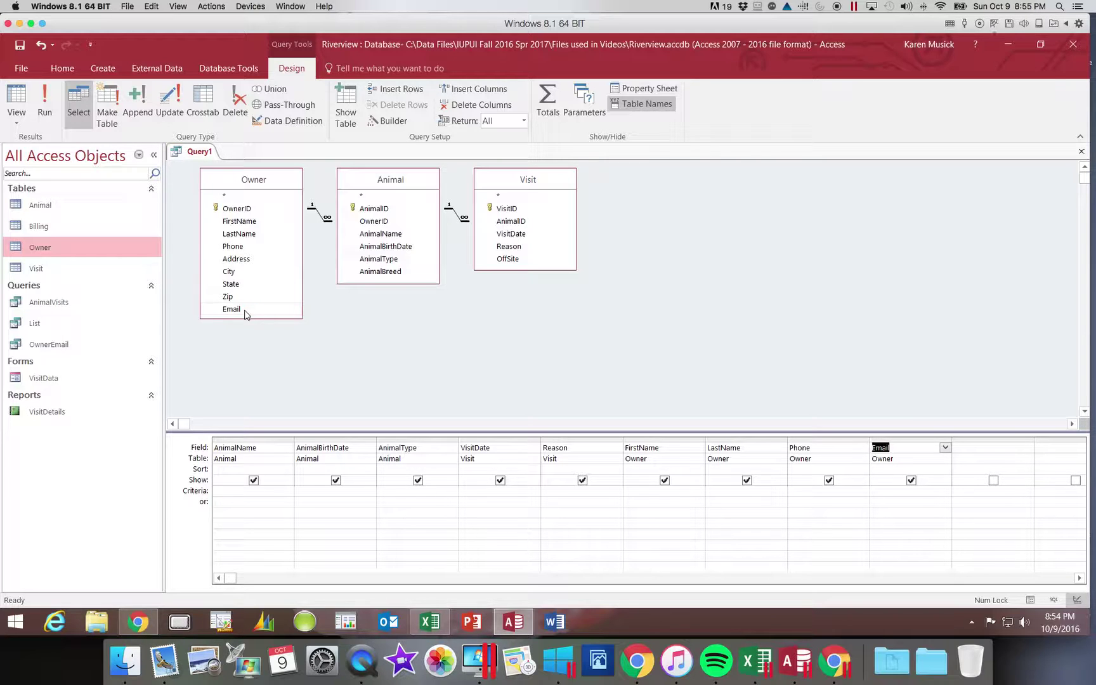
Set the AnimalType criterion to Dog and run the query, showing 25 records.
left_click(383, 492)
type("Dog")
key("Tab")
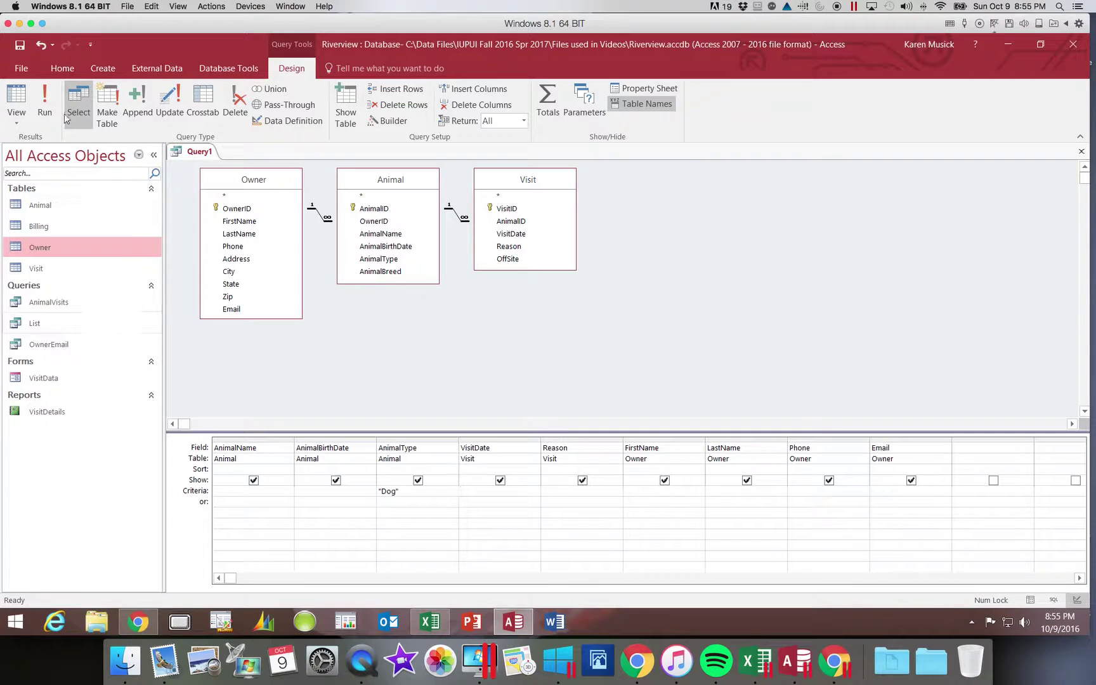
left_click(44, 113)
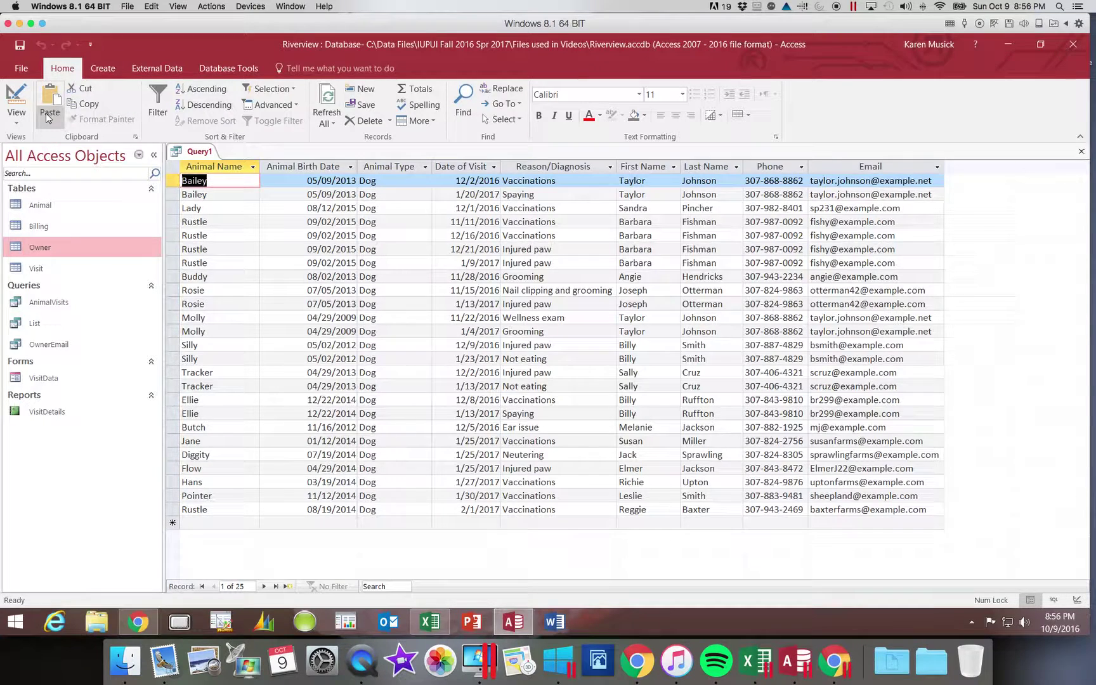
Save the query as DogAnimalType.
left_click(20, 46)
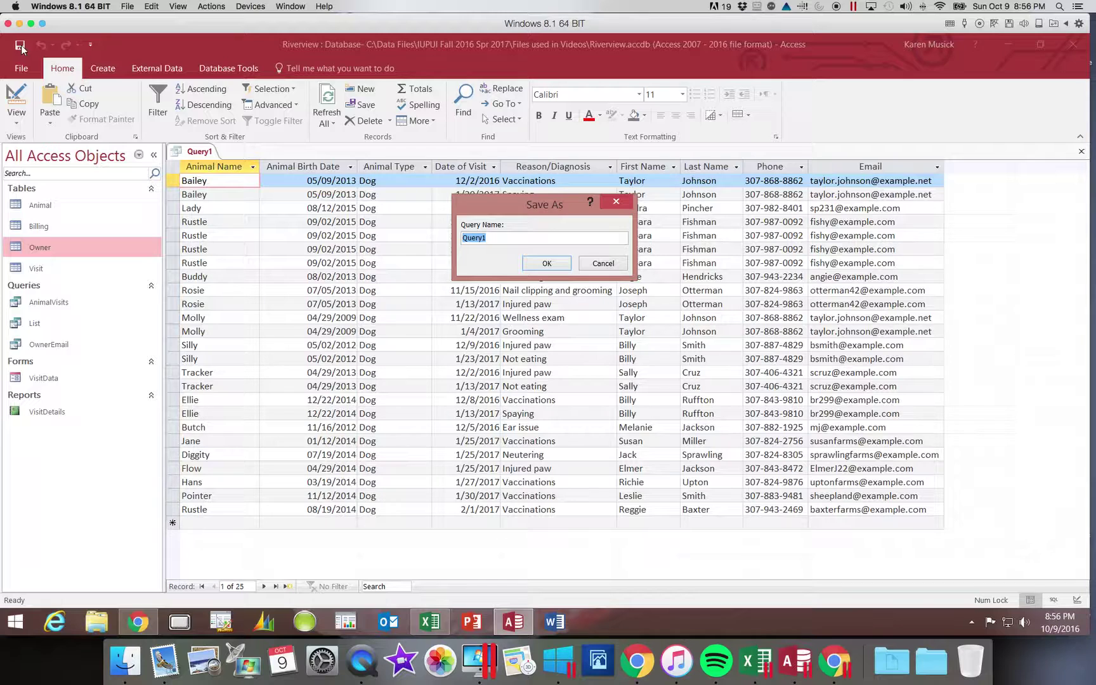
type("DogAnimalType")
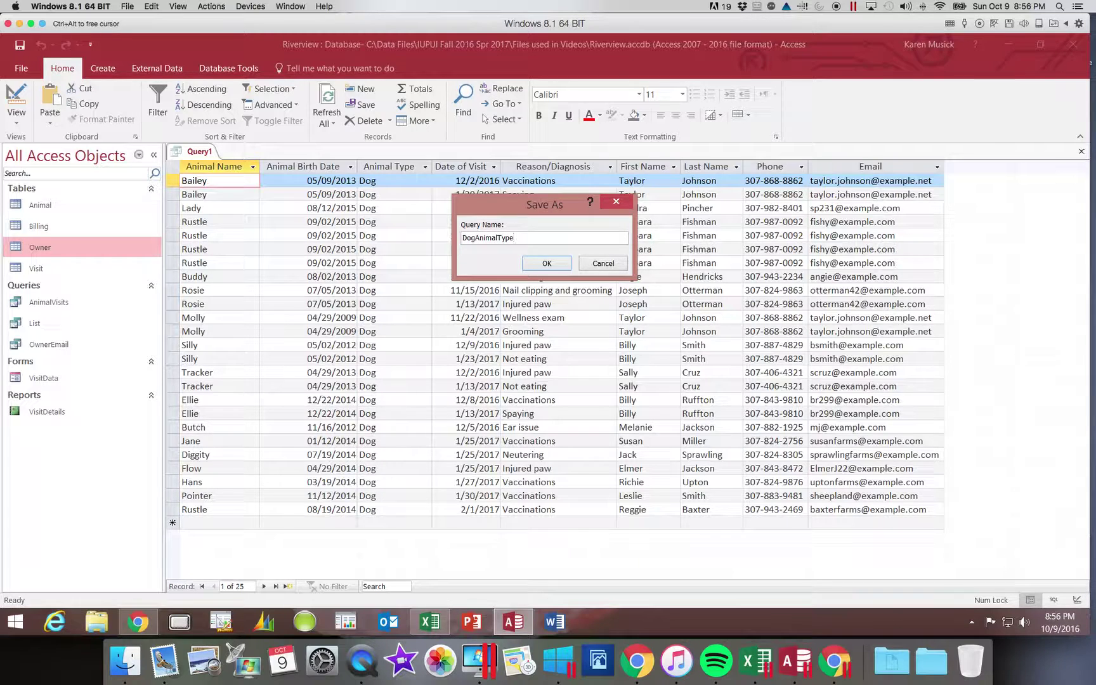
key("Return")
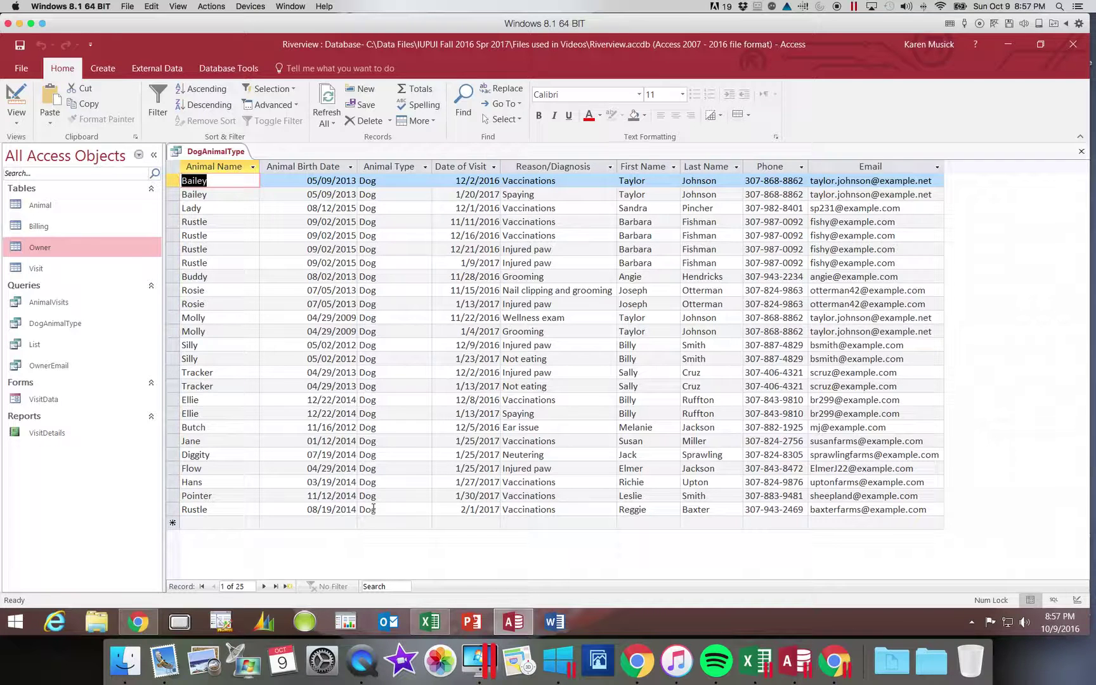
Switch DogAnimalType to Design view and uncheck Show for the AnimalType column.
left_click(17, 119)
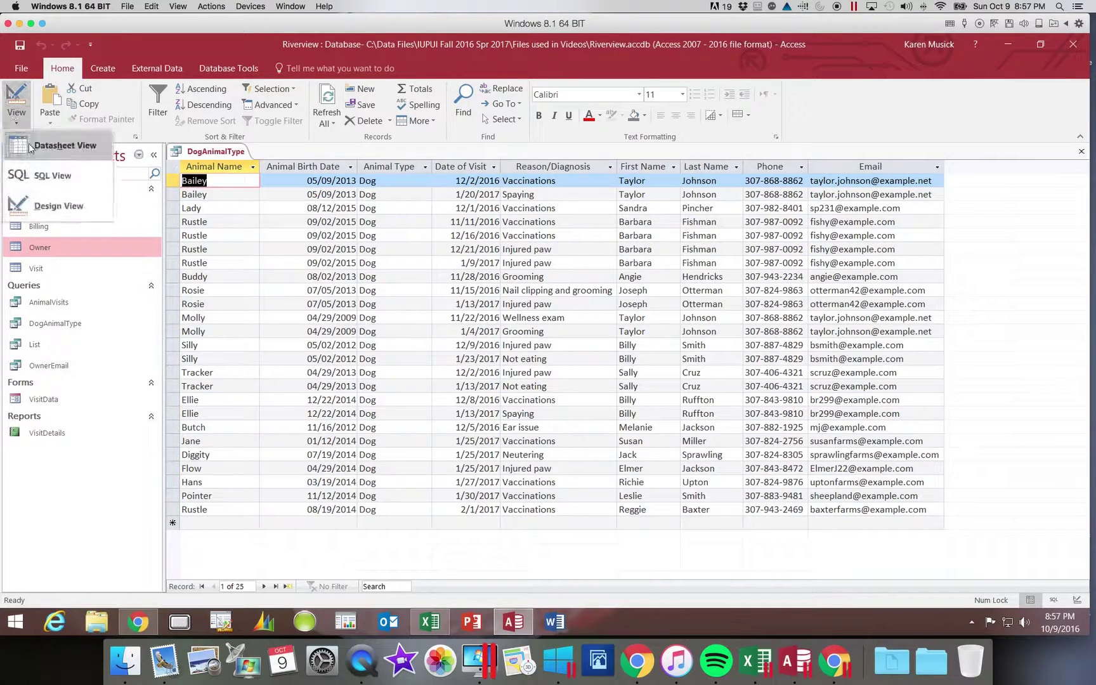
left_click(46, 205)
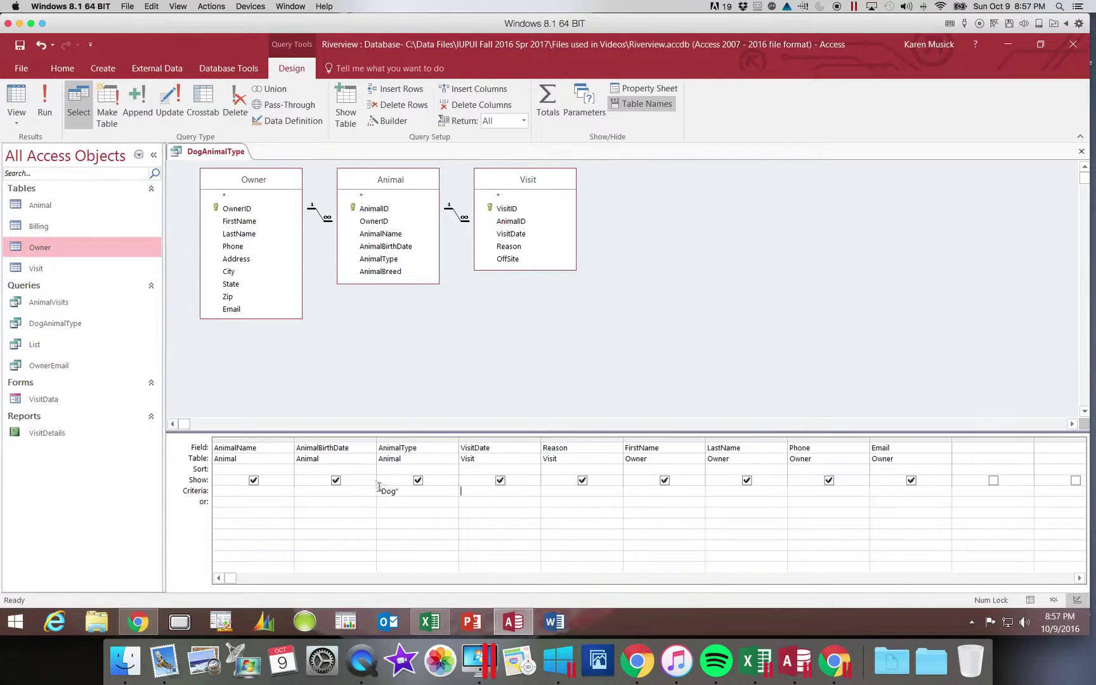
left_click(418, 481)
Run DogAnimalType to list its 25 dog records without the Animal Type column.
left_click(45, 109)
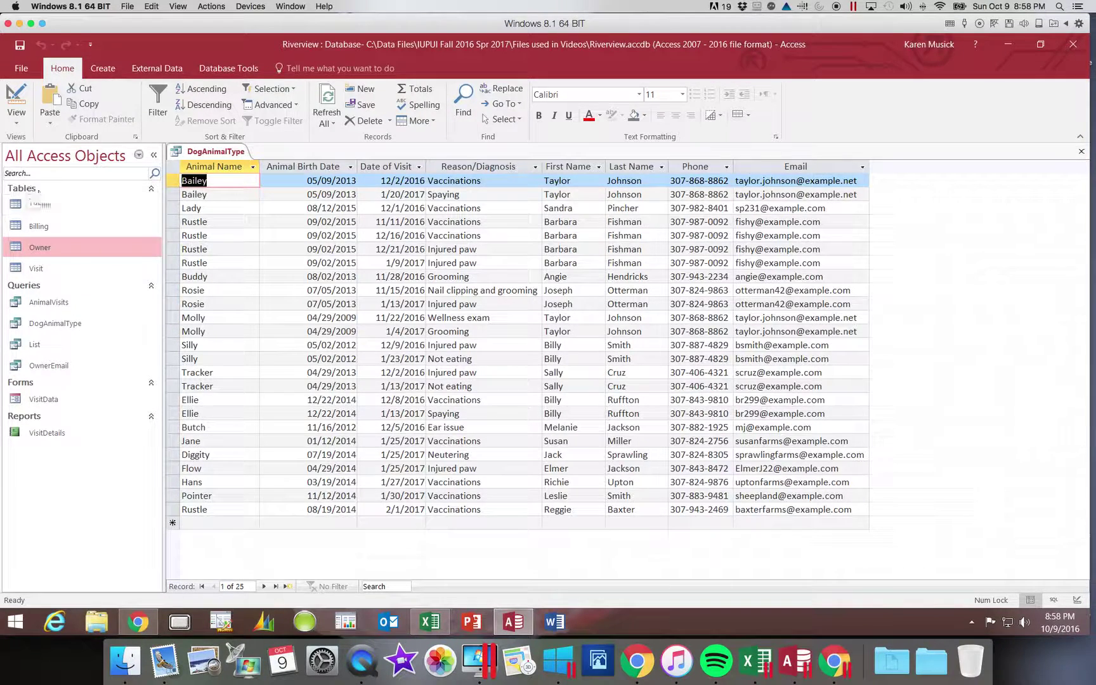
Save DogAnimalType and start a new blank query in Design view.
left_click(19, 46)
left_click(113, 68)
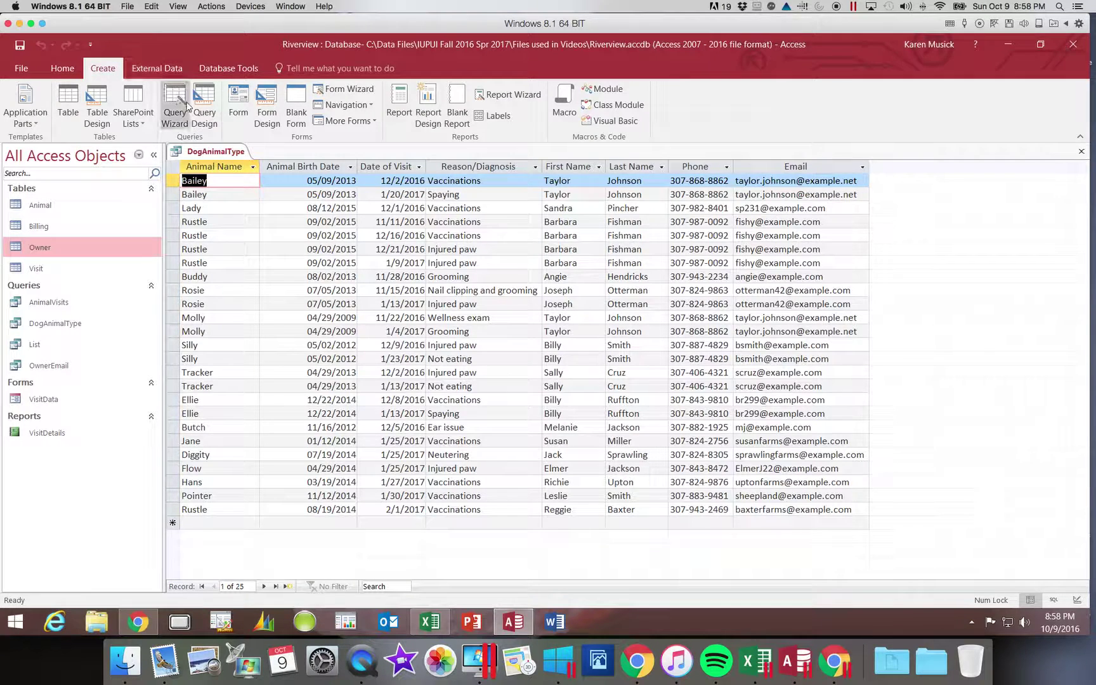
left_click(205, 118)
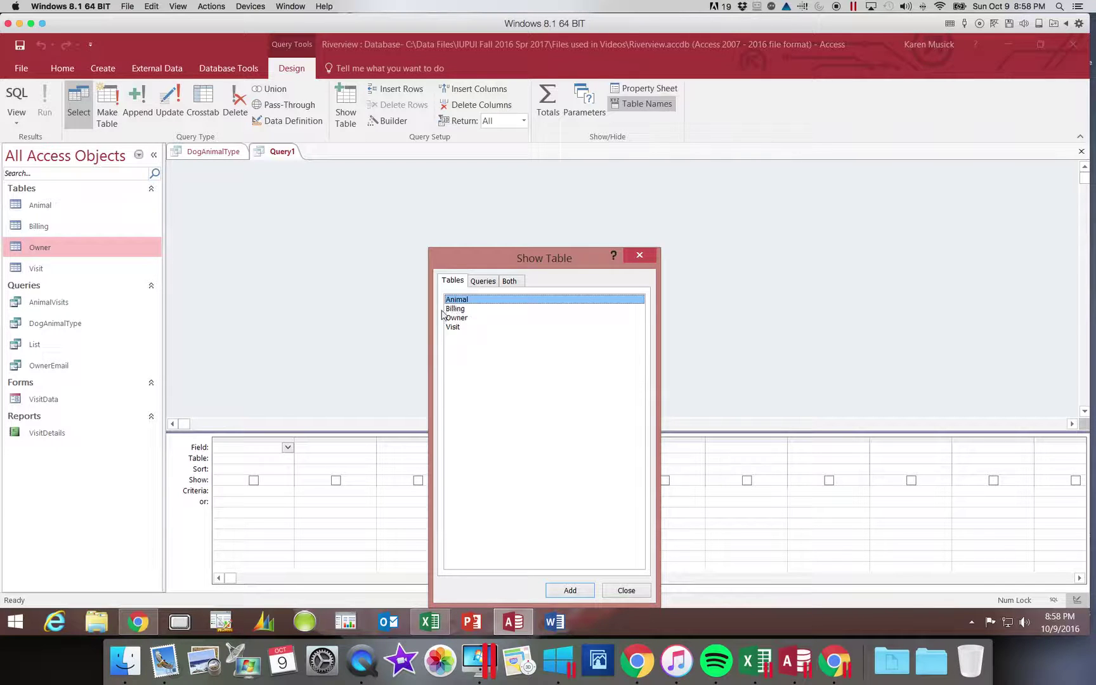
Add the Animal table and put AnimalName, AnimalBirthDate and AnimalType in the grid.
left_click(570, 590)
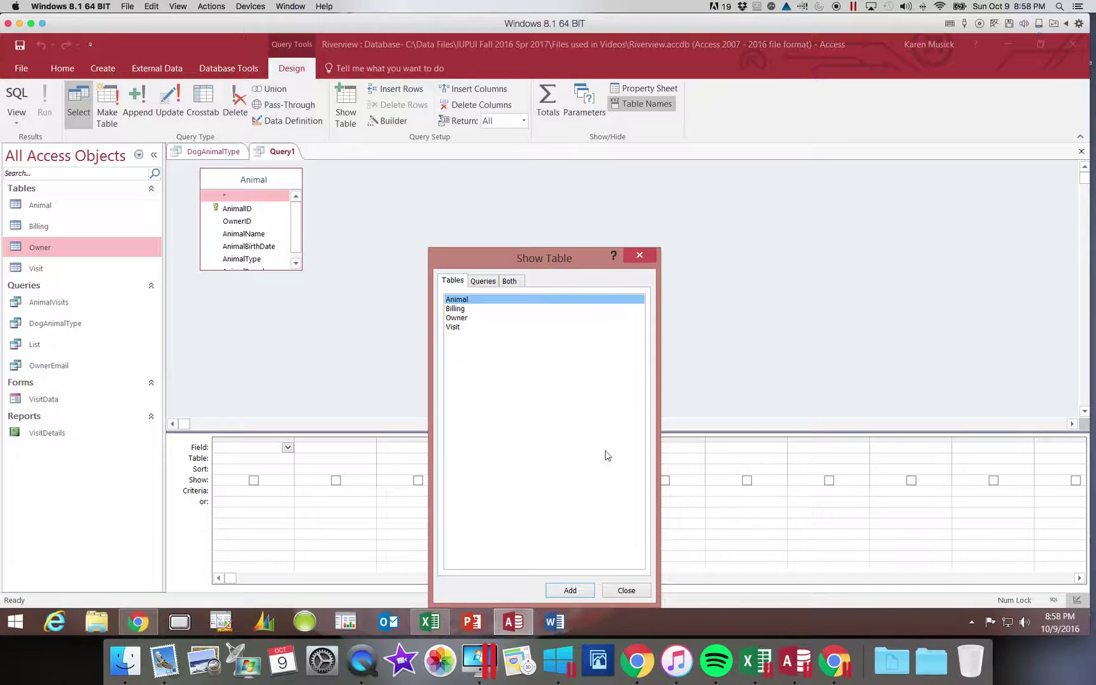
left_click(630, 589)
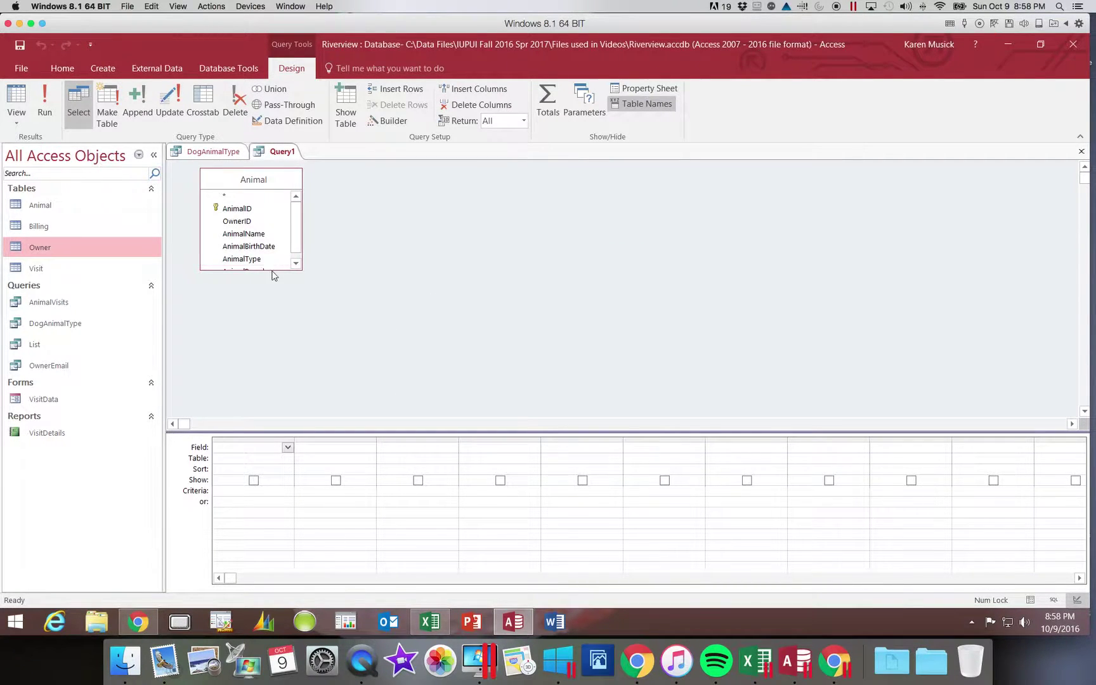
left_click_drag(272, 270, 275, 297)
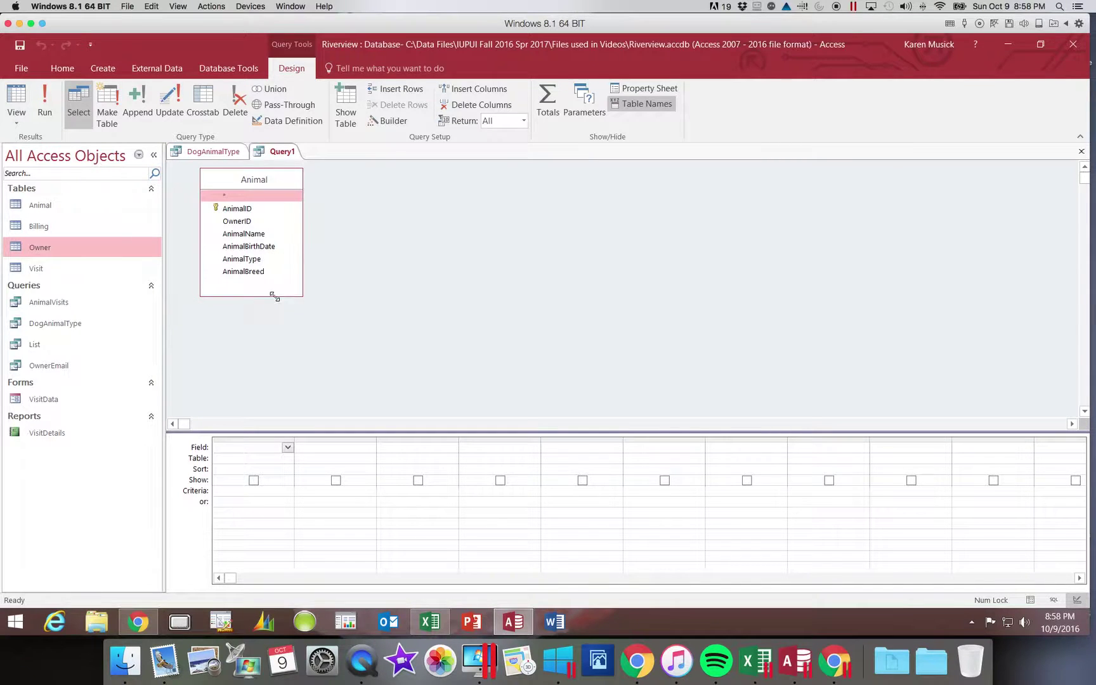
double_click(257, 233)
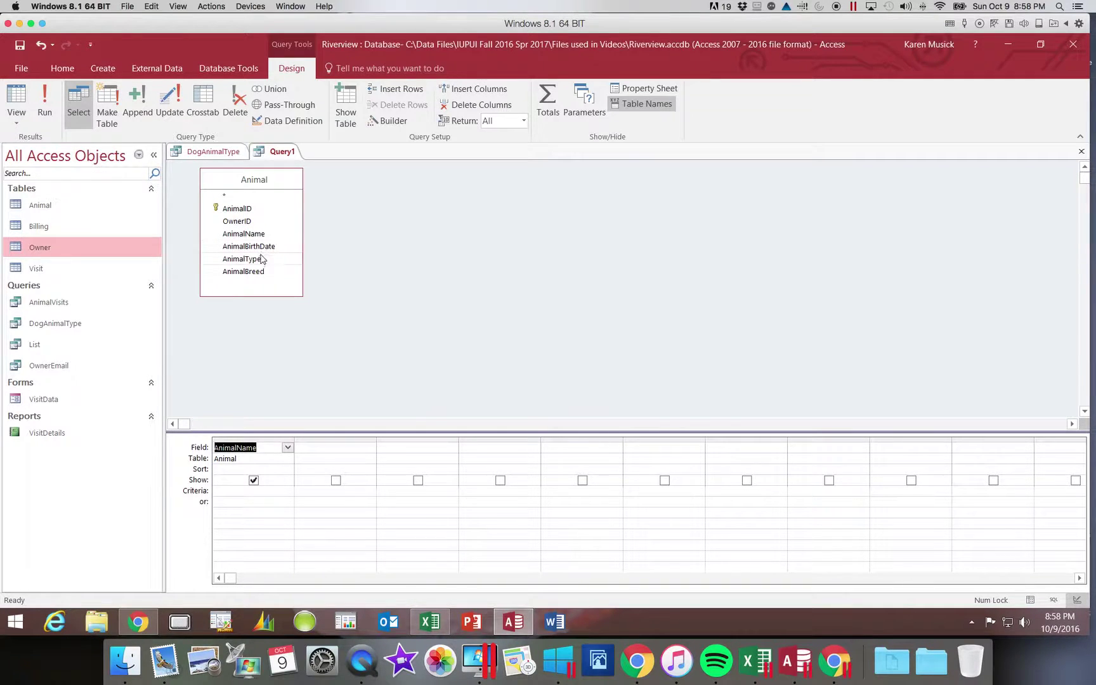
double_click(261, 247)
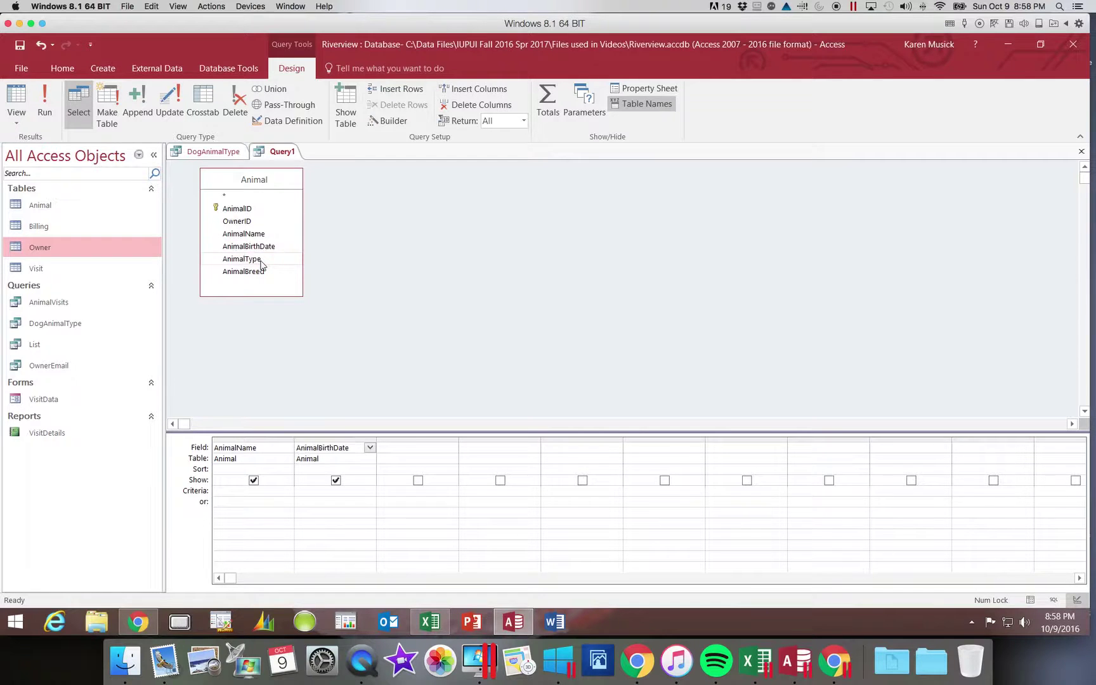
double_click(261, 260)
Enter the criterion "Dog" for AnimalType, correcting earlier mistyped entries.
left_click(384, 492)
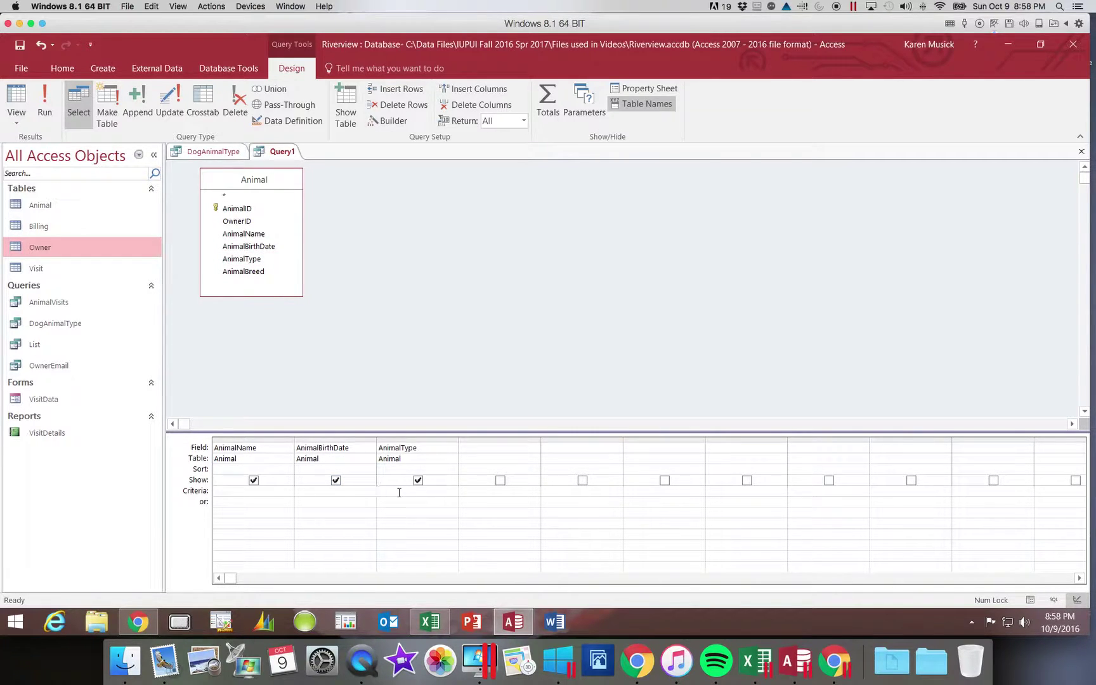
type("[DogAnimalType]")
left_click_drag(444, 493, 365, 495)
key("Delete")
type("\"Dog")
key("Return")
key("Return")
type("\"DOG")
key("BackSpace")
key("BackSpace")
type("o")
key("Tab")
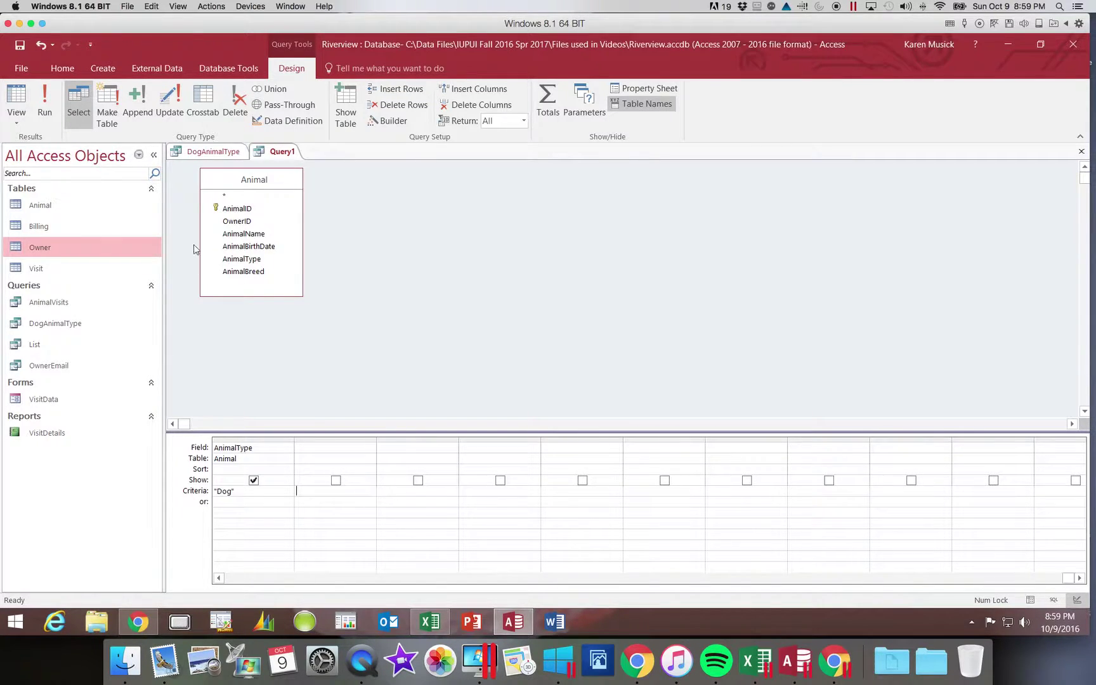
Run the query to list 17 dog records and save it as DogTest.
left_click(44, 115)
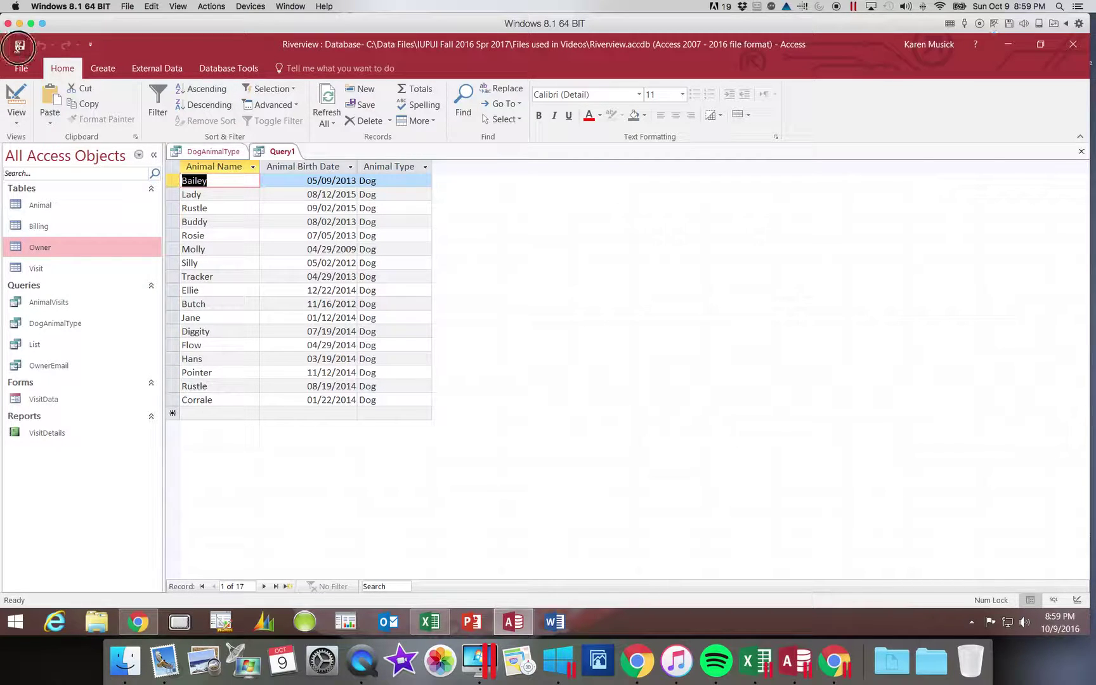
left_click(20, 45)
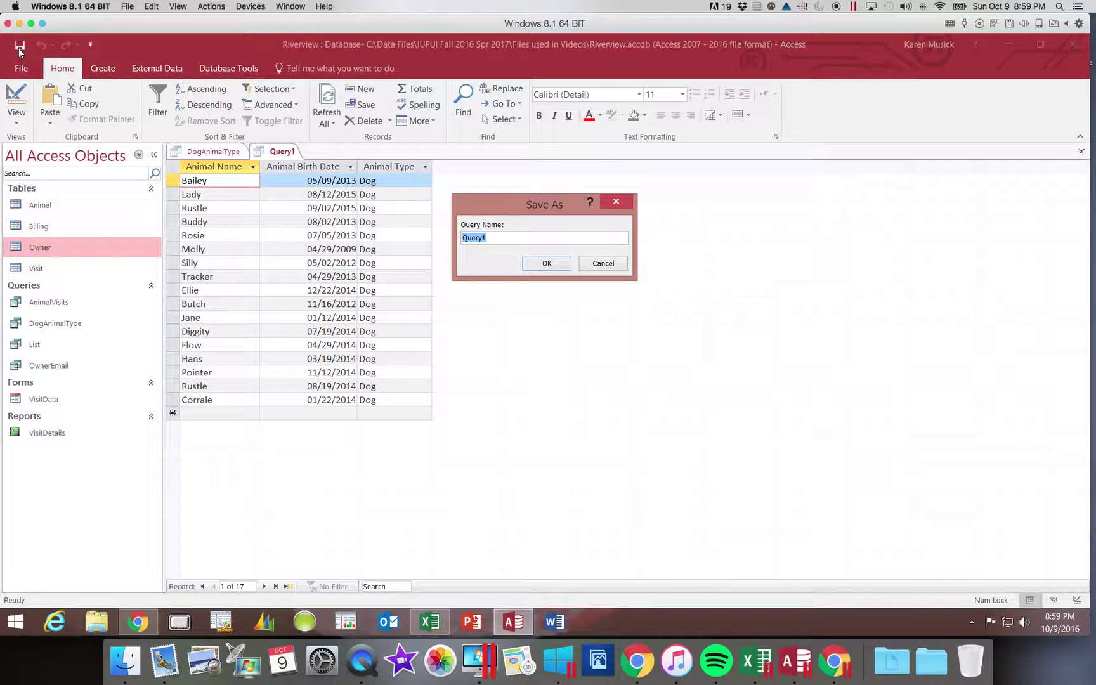
type("DogType")
key("BackSpace")
key("BackSpace")
key("BackSpace")
key("BackSpace")
type("Test")
key("Return")
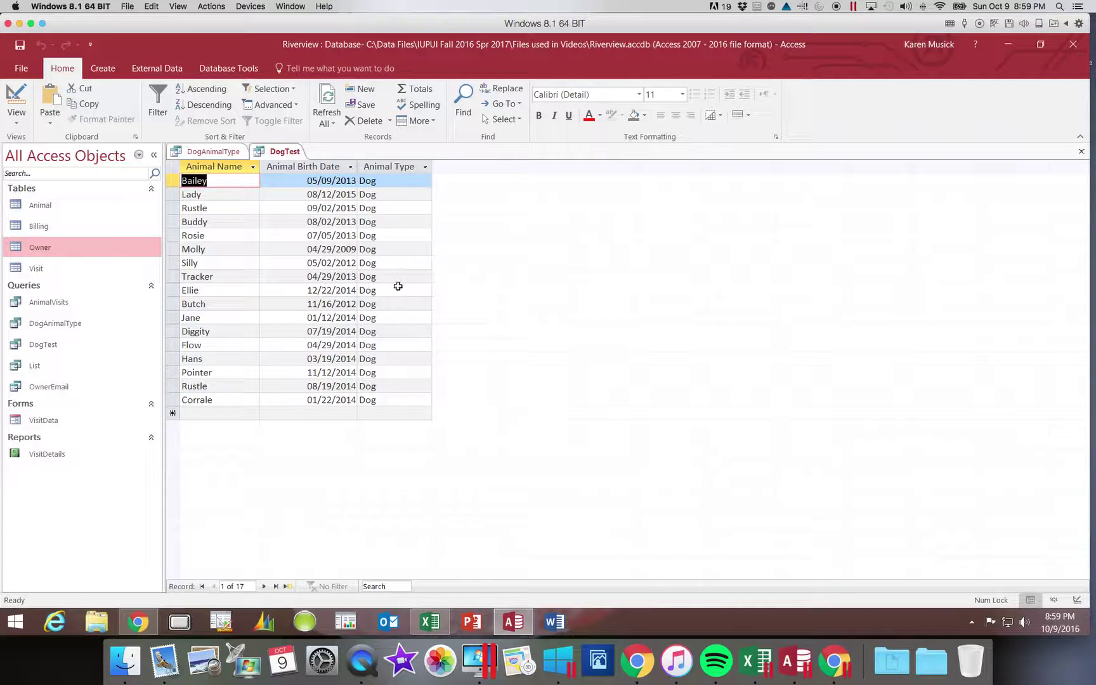
Delete the AnimalType column and its "Dog" criterion from DogTest's design grid.
left_click(17, 124)
left_click(42, 216)
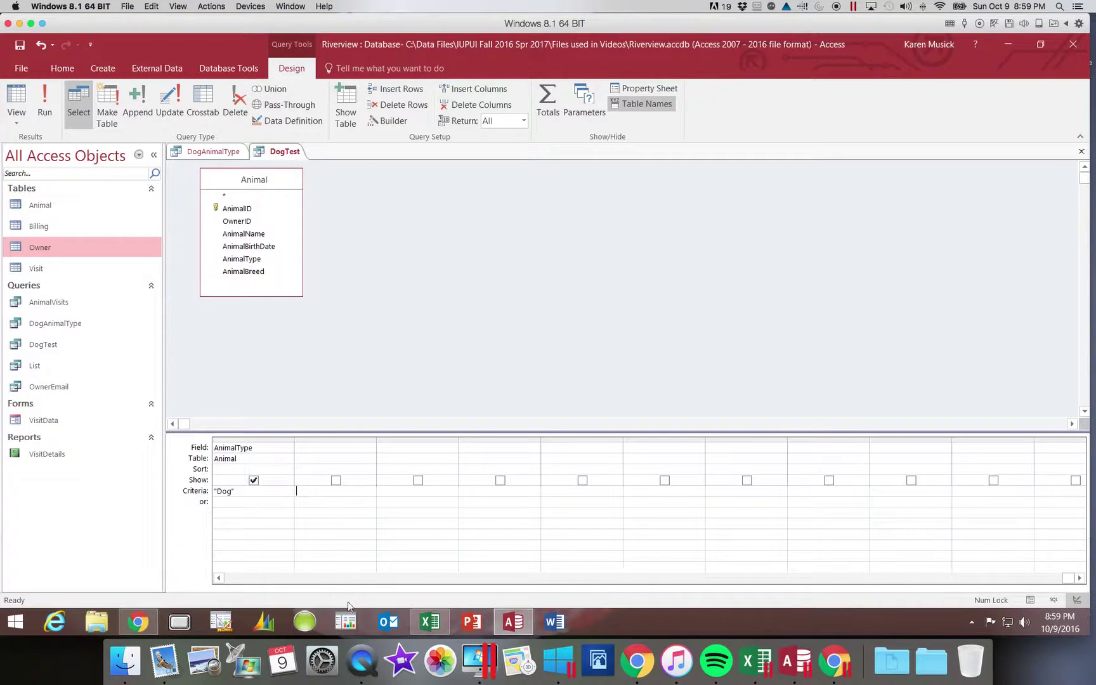
left_click(218, 577)
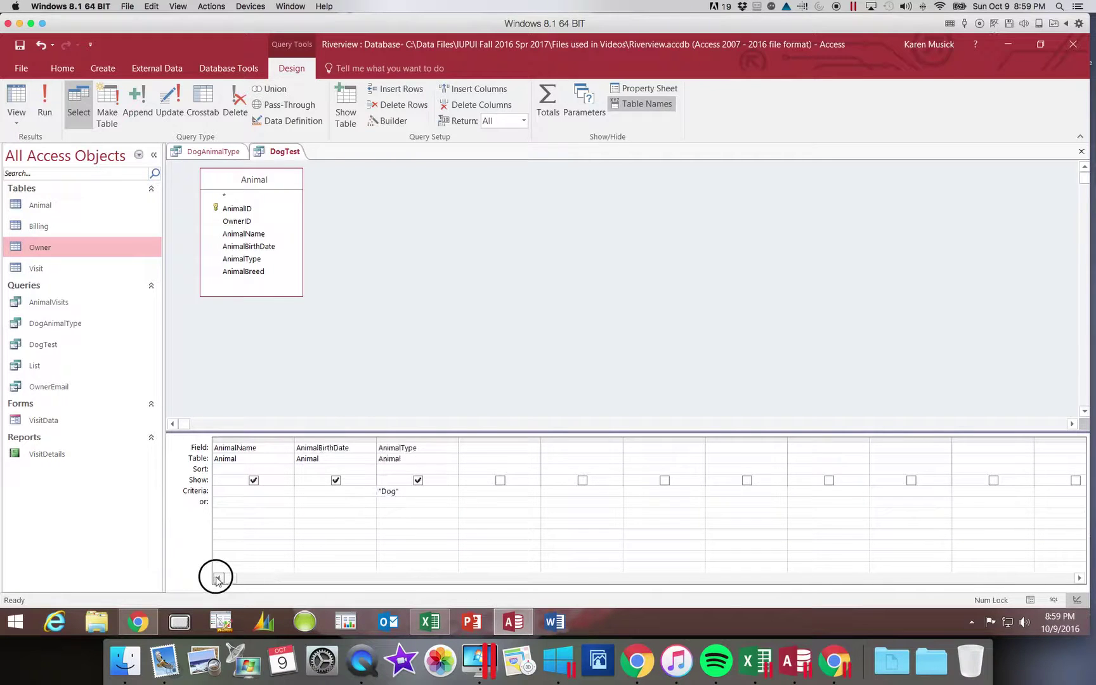
left_click(415, 440)
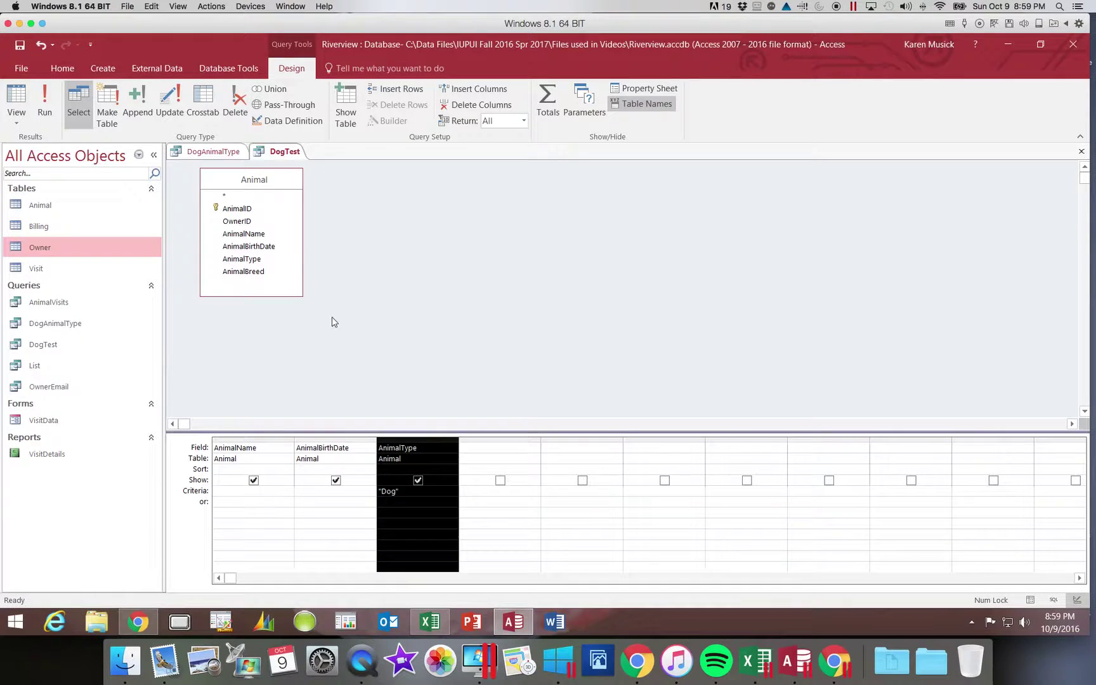
left_click(235, 114)
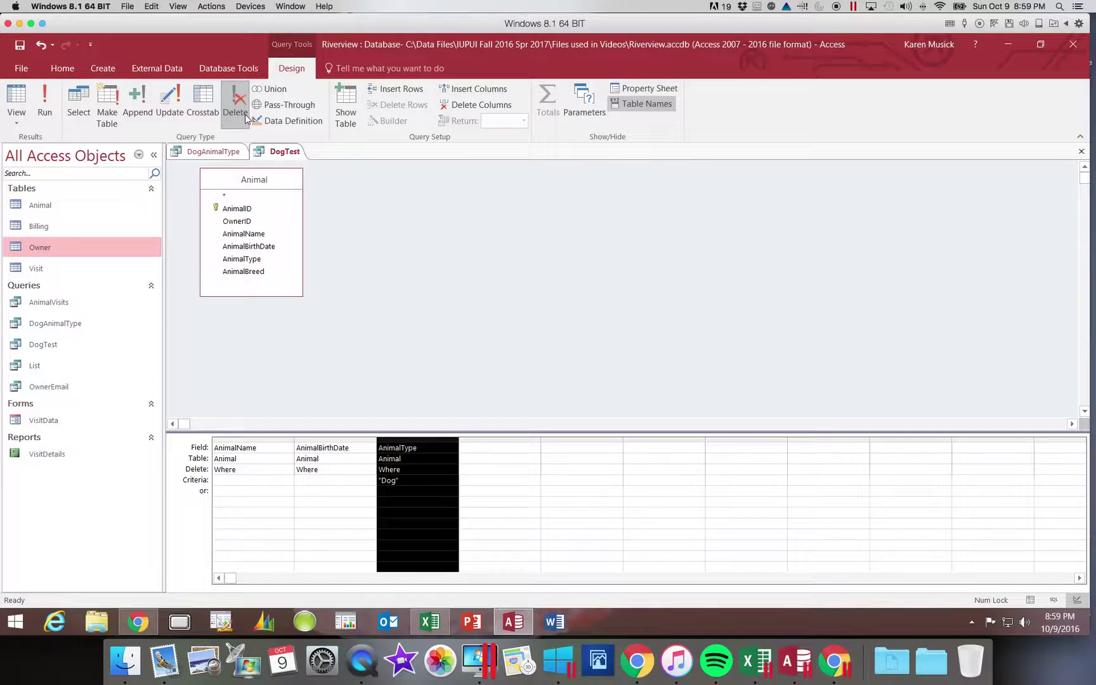
left_click(78, 102)
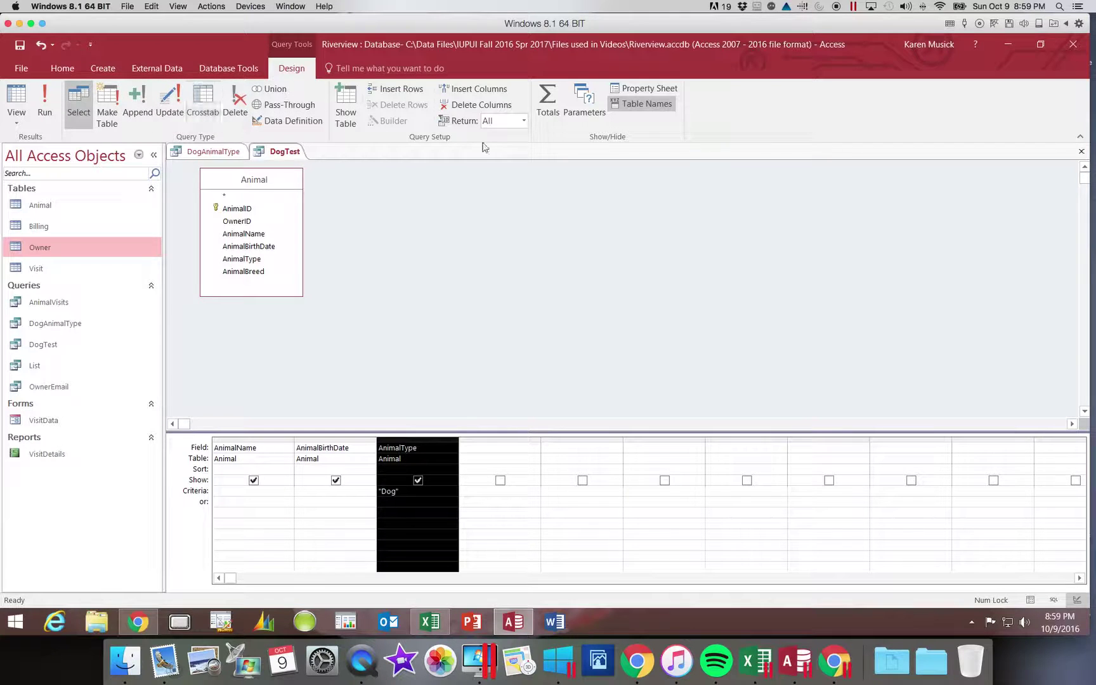
left_click(476, 110)
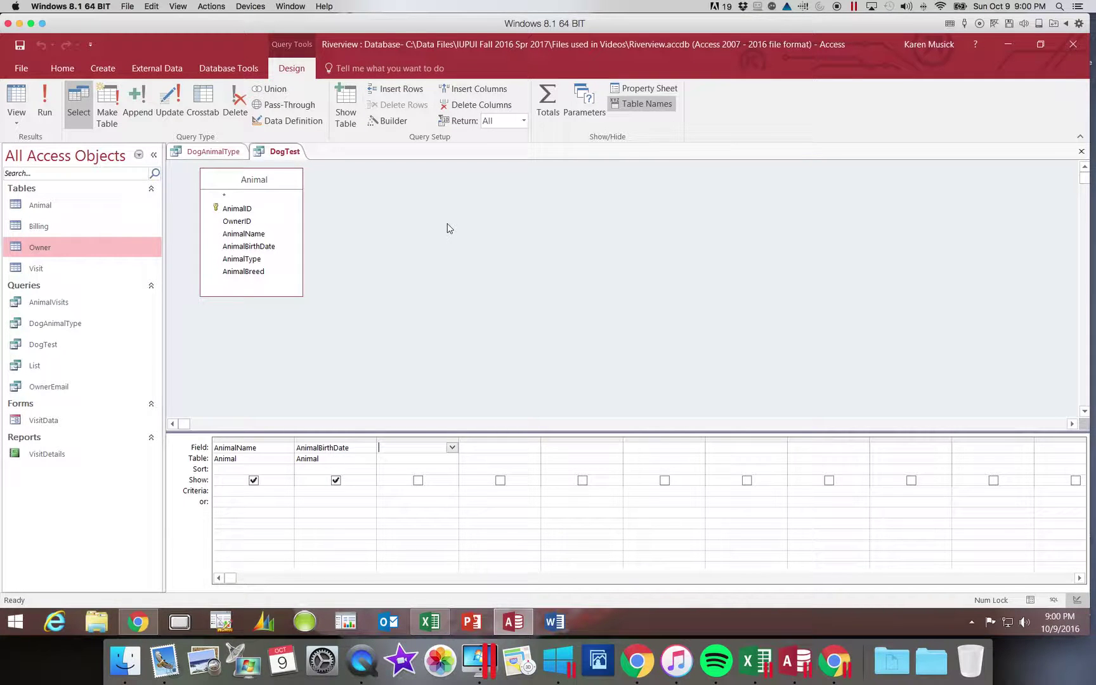
Add AnimalType from the Animal table back into DogTest's grid and enter its "Dog" criterion.
left_click(46, 105)
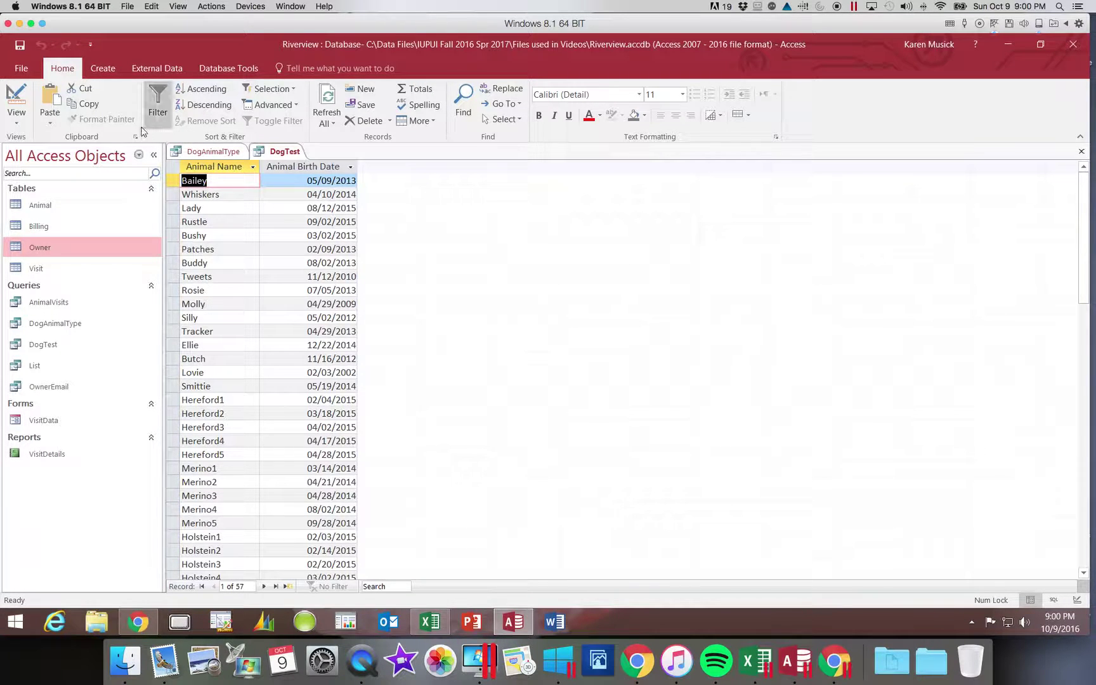
left_click(19, 114)
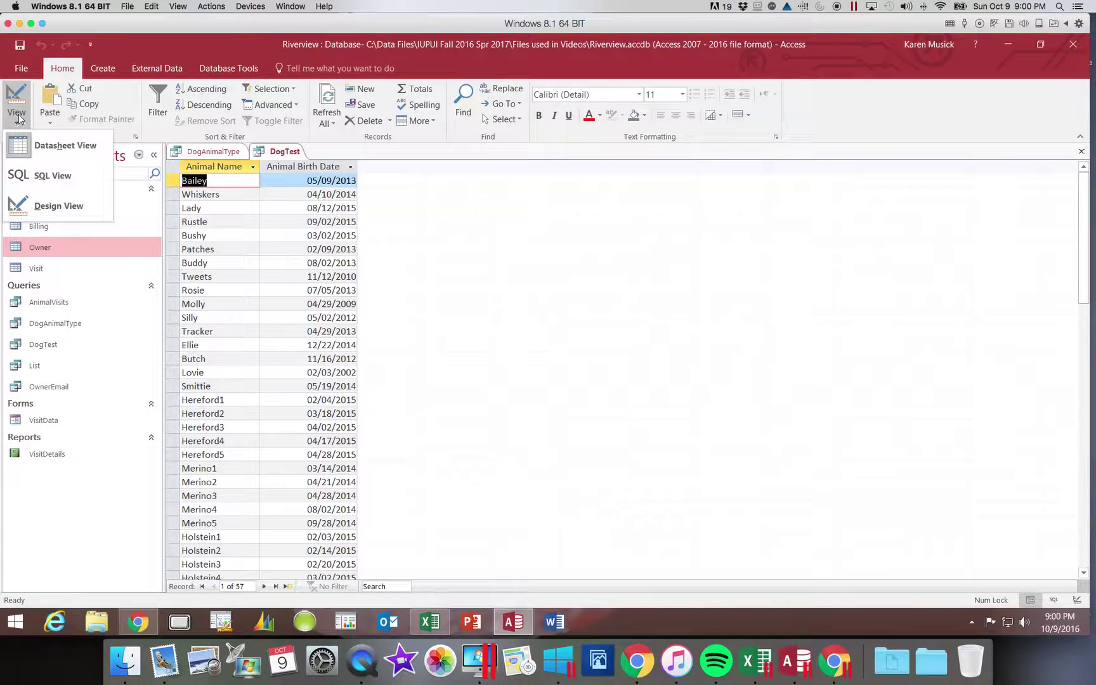
left_click(37, 209)
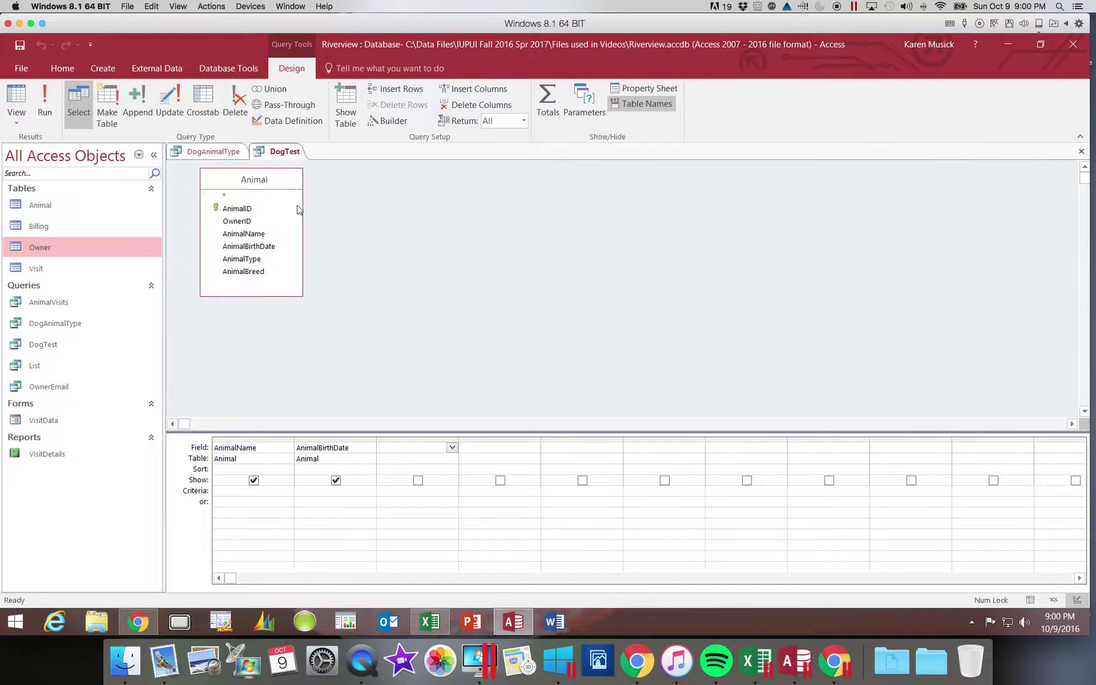
left_click_drag(277, 260, 416, 447)
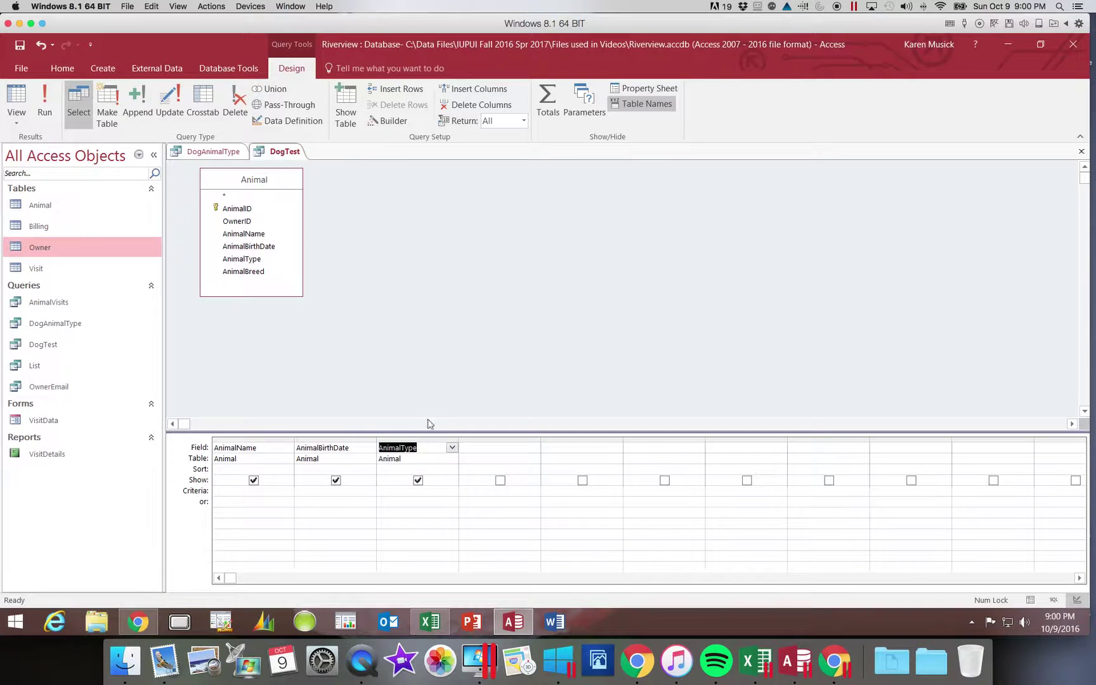
left_click(390, 492)
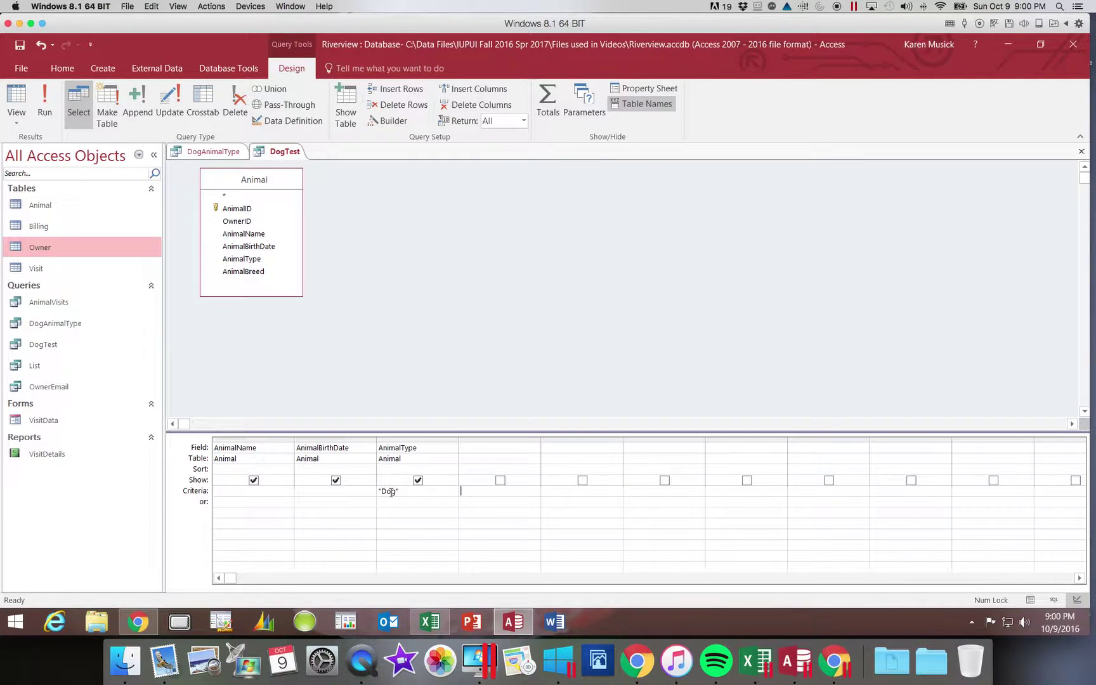
Uncheck Show under AnimalType, confirming the 17 dog records before and after.
left_click(43, 105)
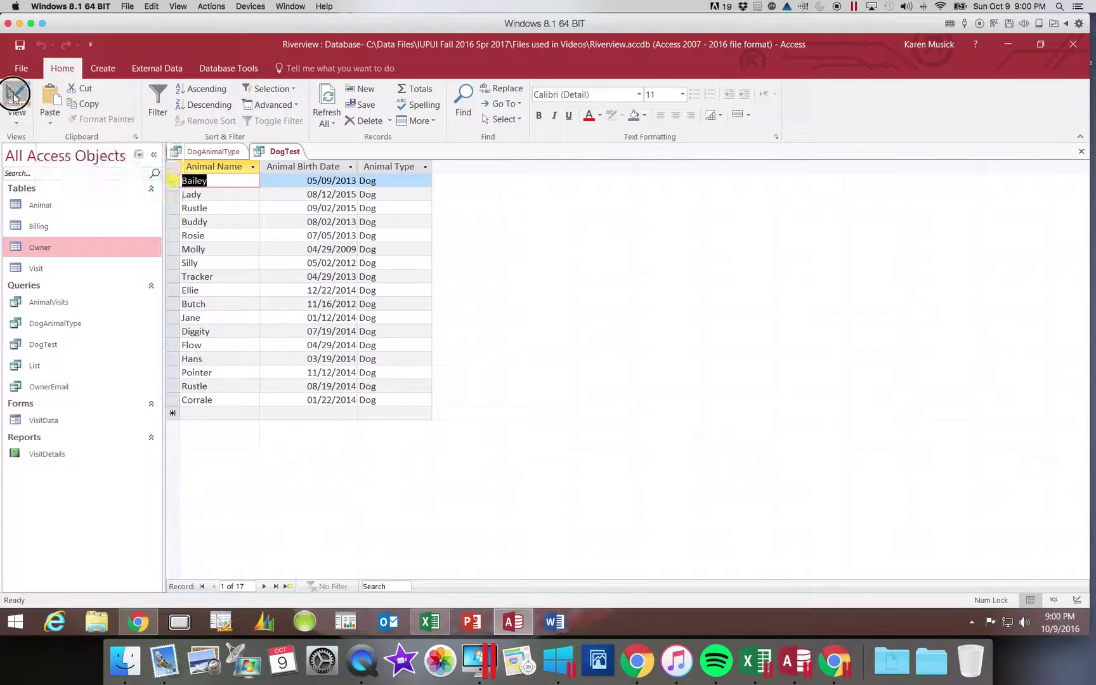
left_click(17, 100)
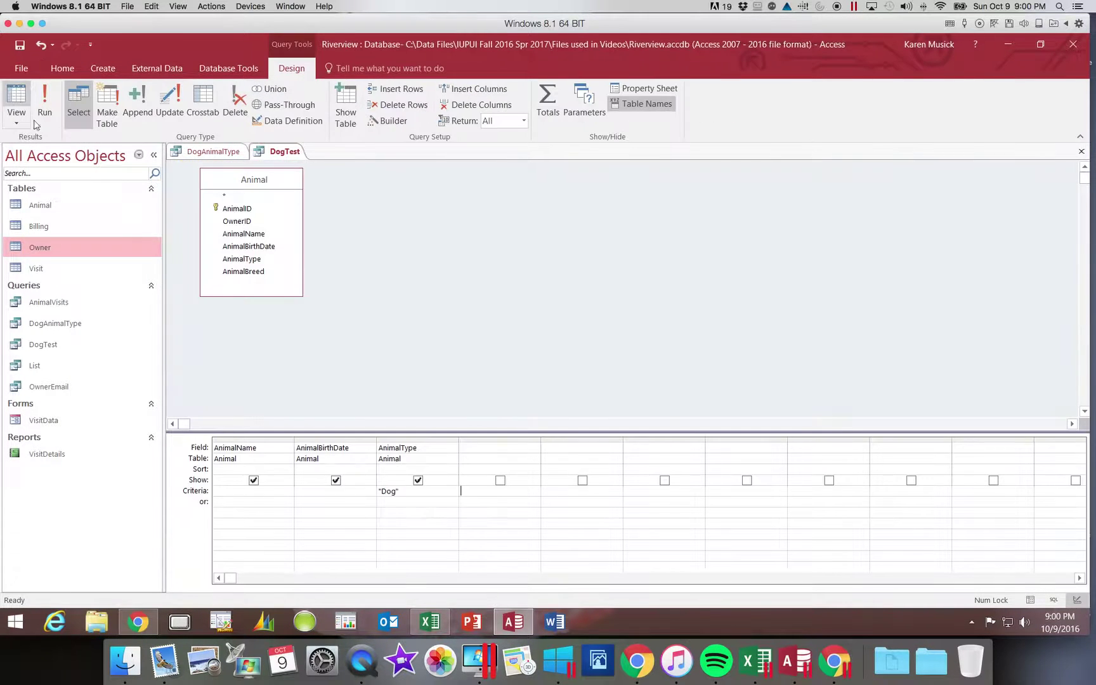
left_click(419, 480)
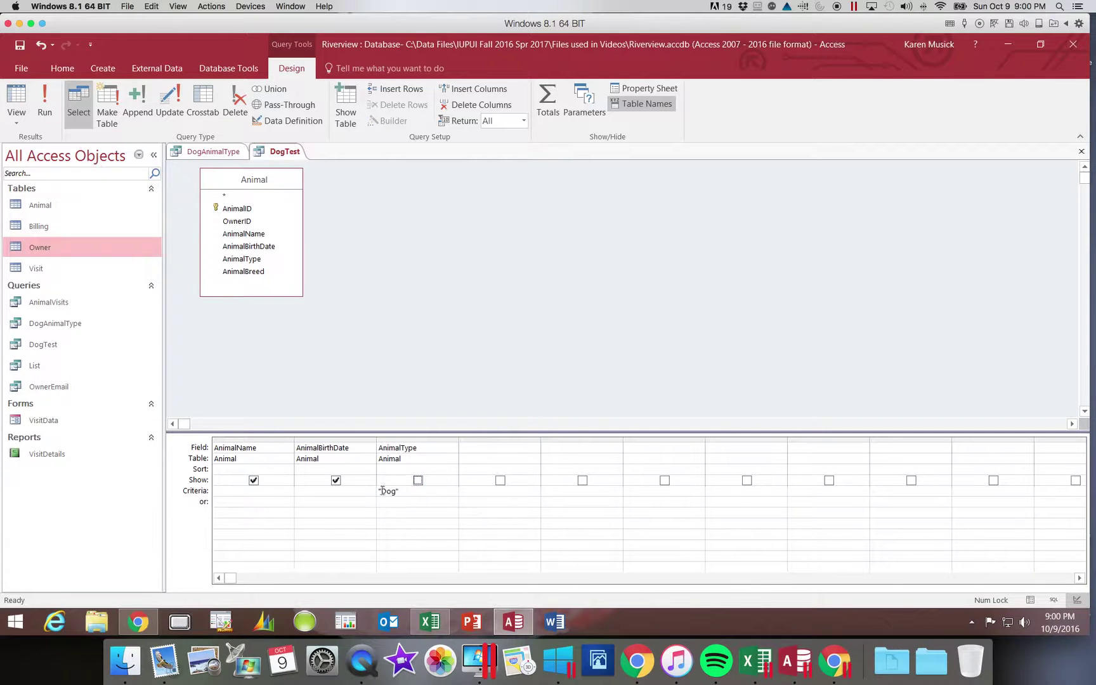
left_click(45, 107)
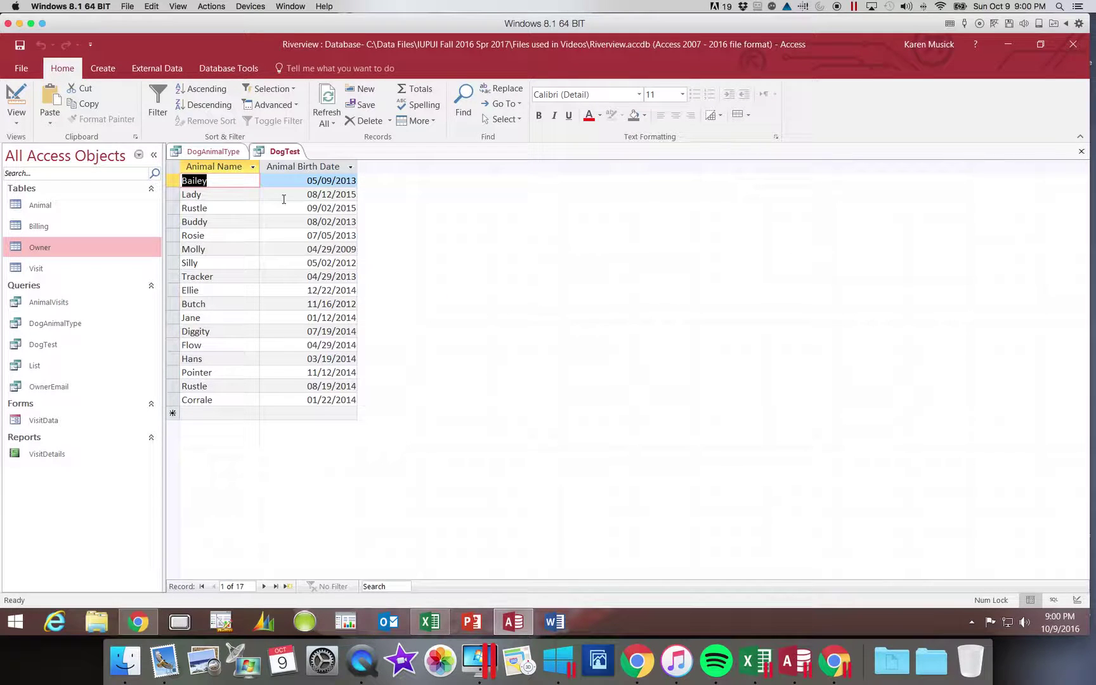
left_click(16, 123)
left_click(47, 206)
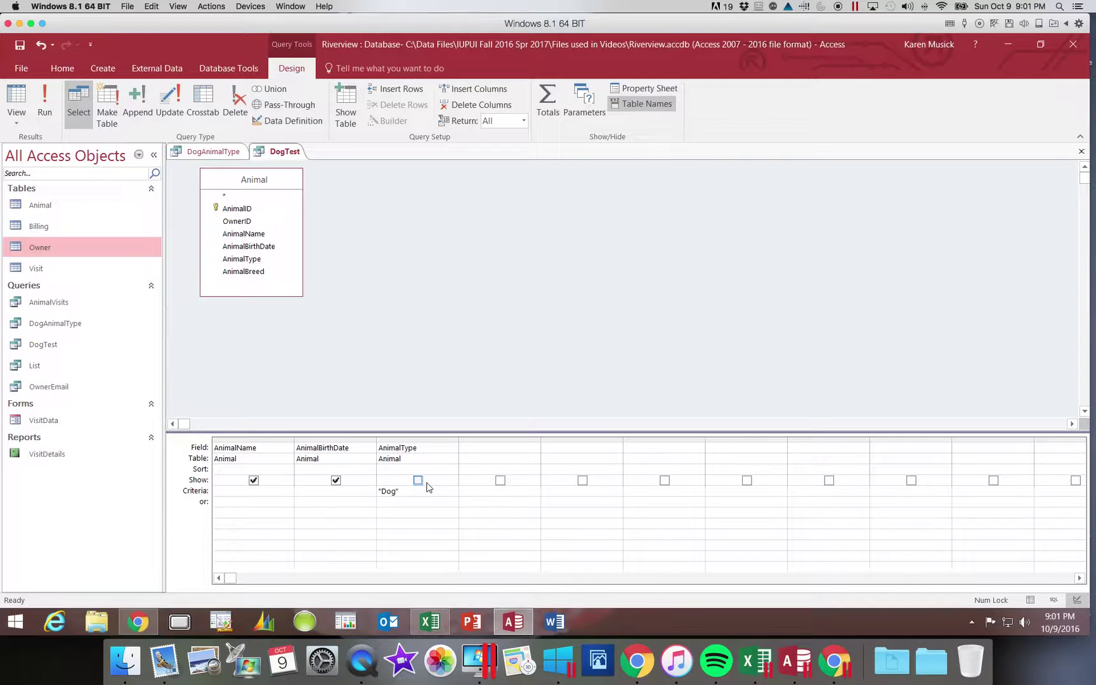
Undo the last change and close the DogTest query tab.
key("ctrl+z")
key("ctrl+z")
key("ctrl+z")
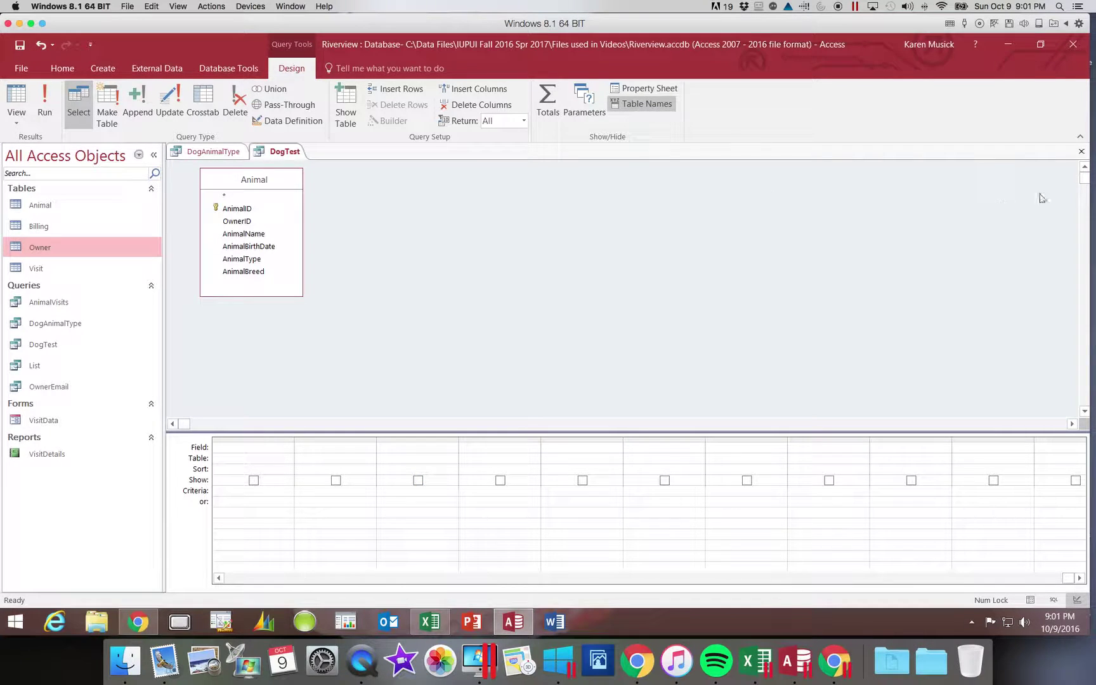
left_click(1082, 151)
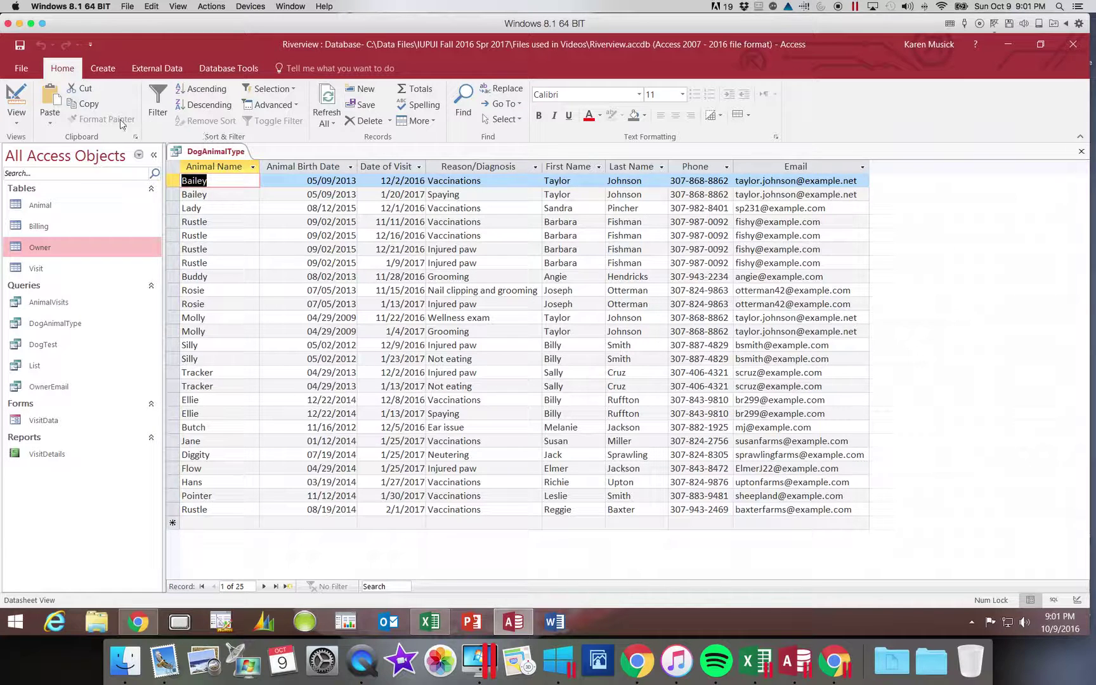
In DogAnimalType's design, move FirstName then LastName to the first two columns.
left_click(16, 96)
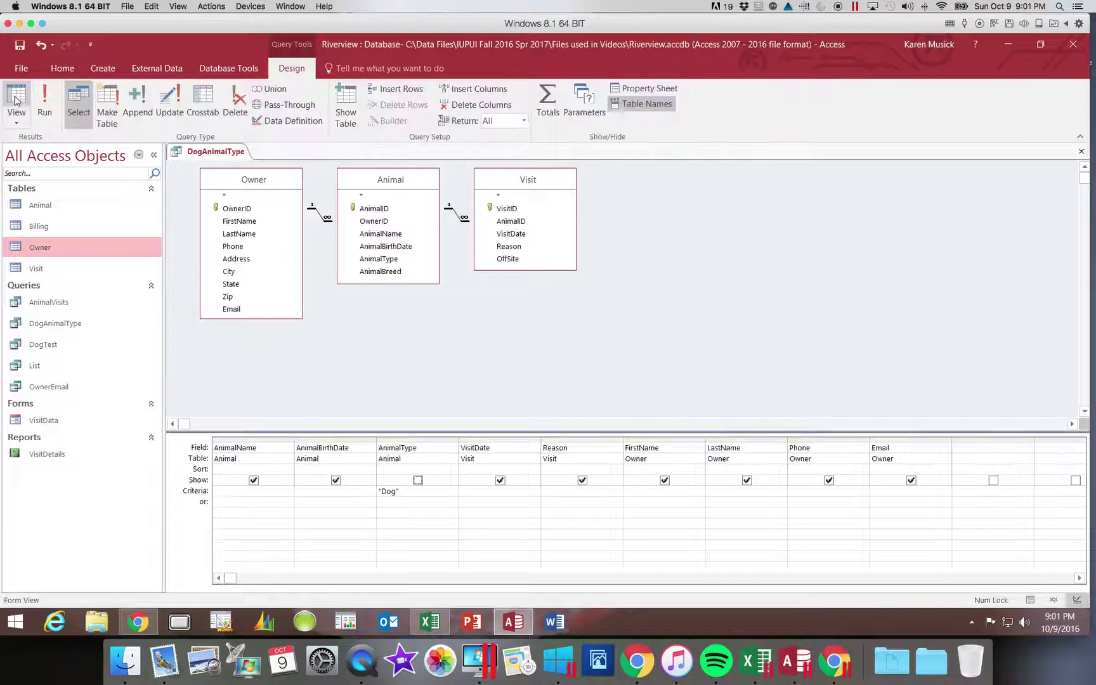
left_click(663, 439)
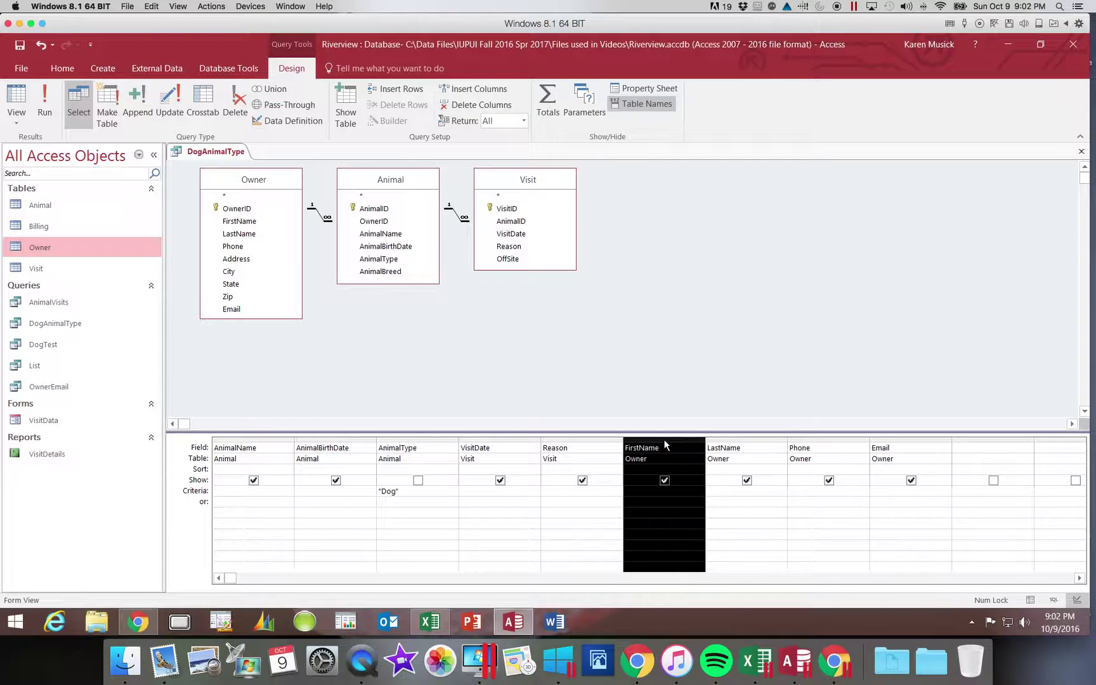
left_click_drag(664, 440, 283, 436)
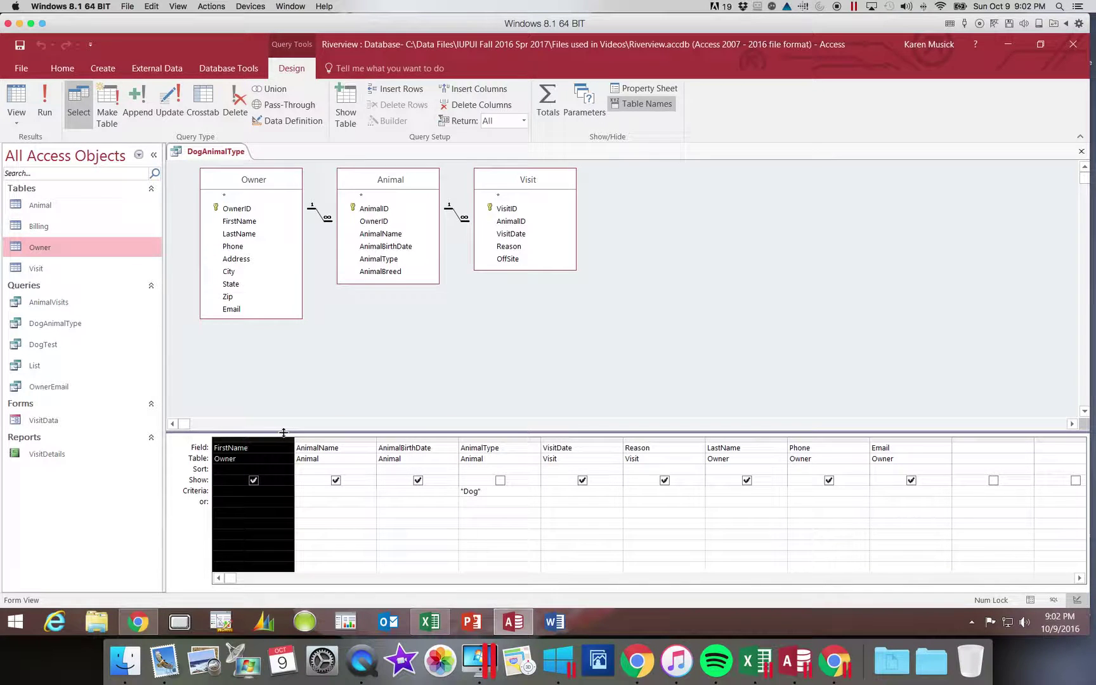
left_click(744, 437)
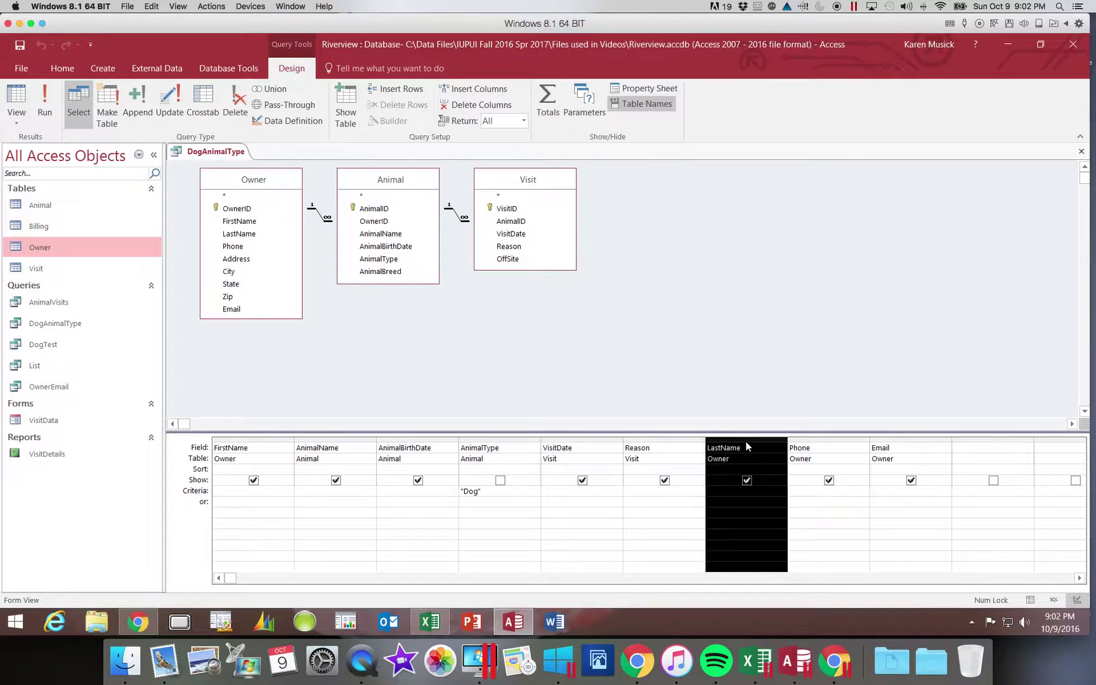
left_click_drag(744, 441, 371, 448)
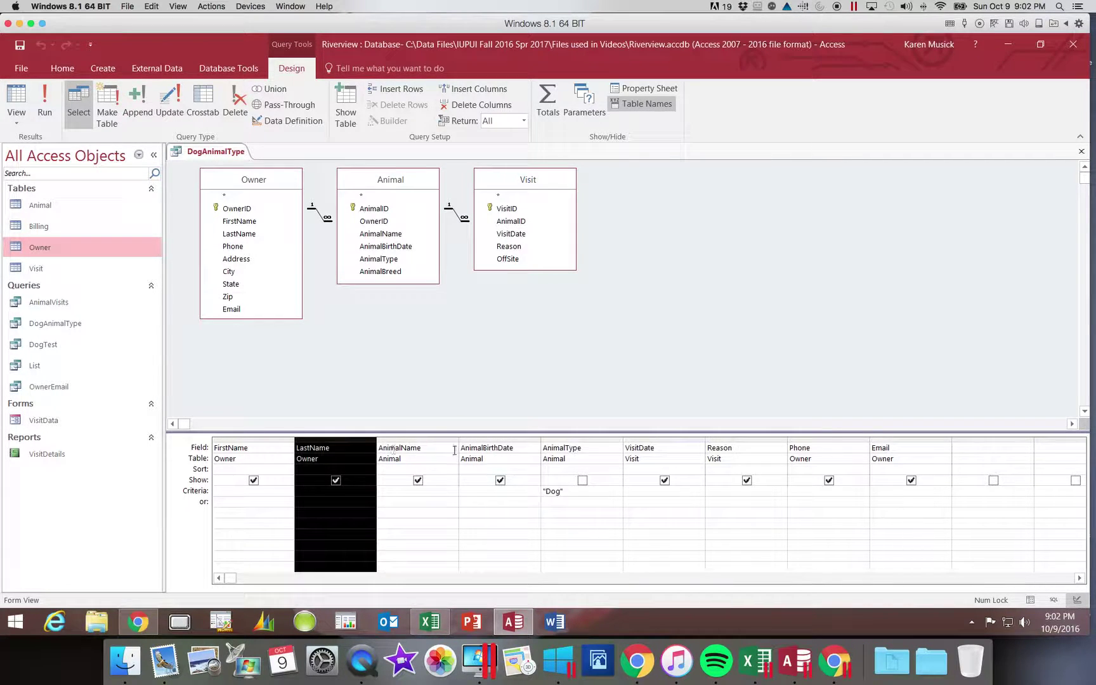
Move Phone and Email right after LastName, ahead of AnimalName.
left_click(843, 437)
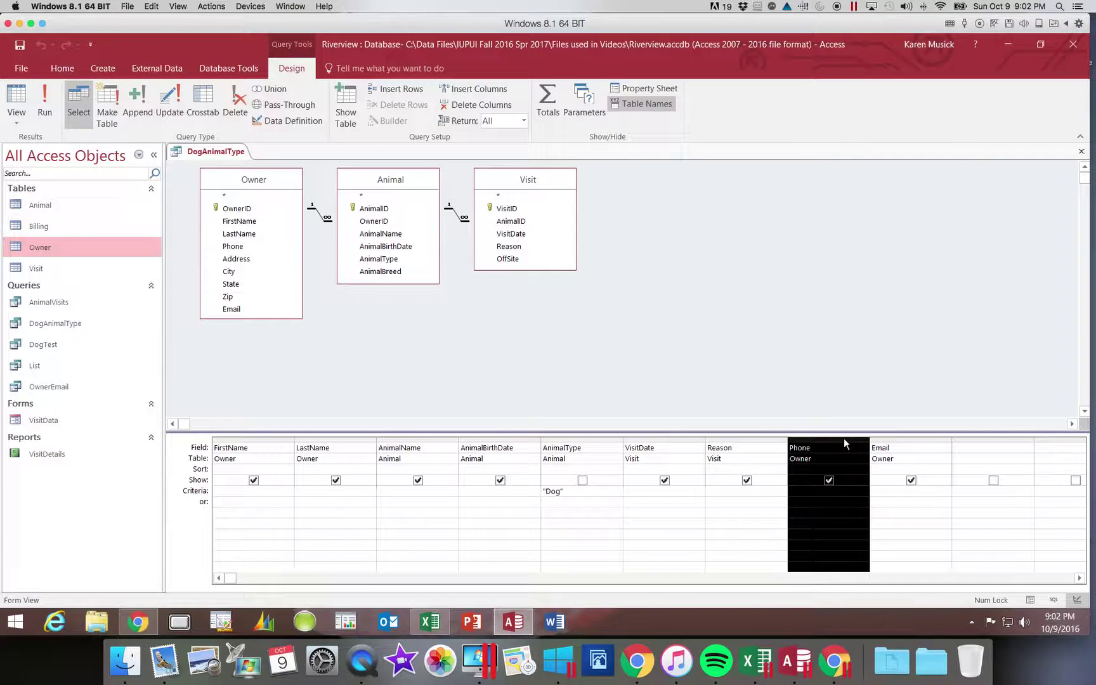
left_click(834, 449)
left_click(838, 438)
left_click_drag(839, 438, 444, 447)
left_click(927, 440)
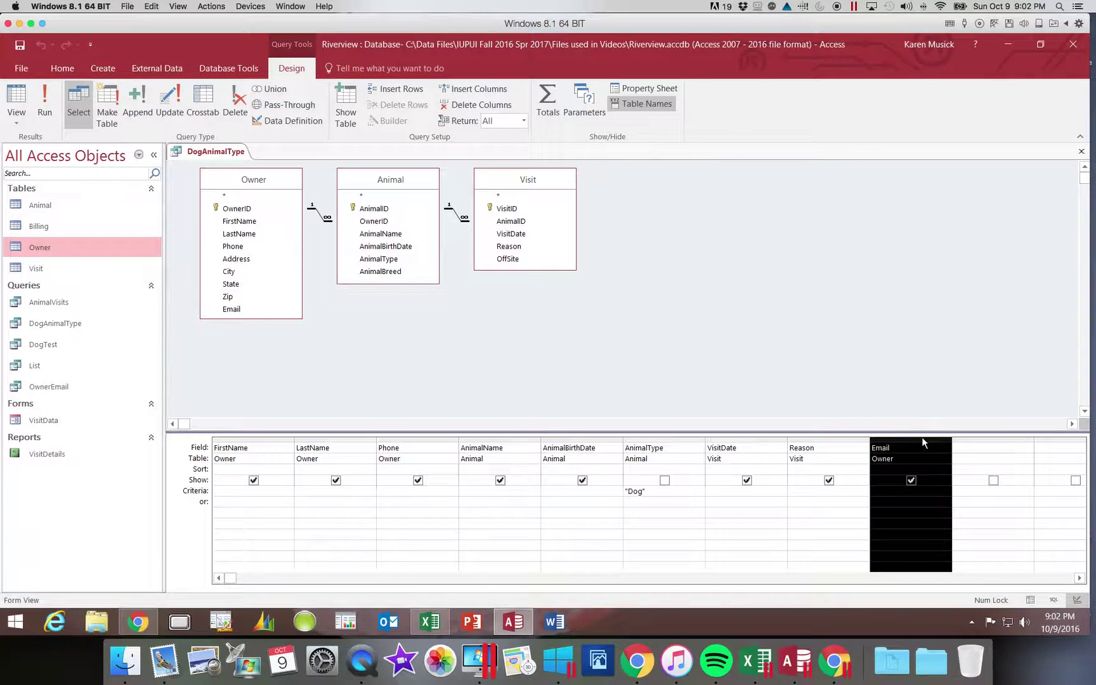
left_click_drag(923, 442, 498, 433)
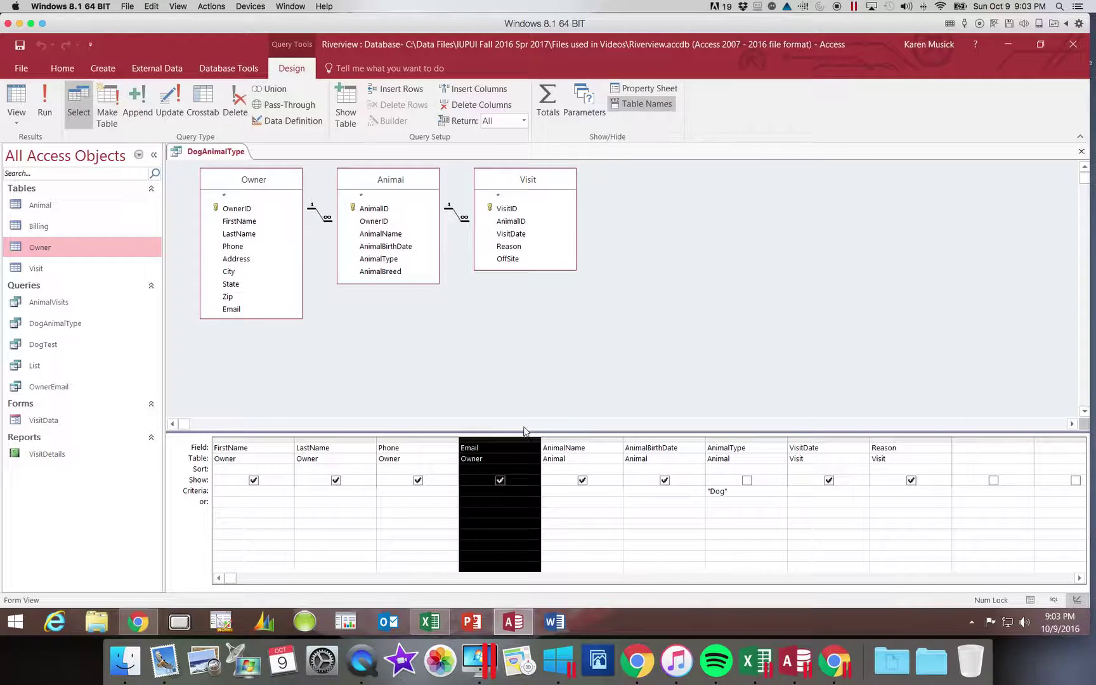
Run DogAnimalType to check the owner-first order, save it, and reopen Design view.
left_click(49, 113)
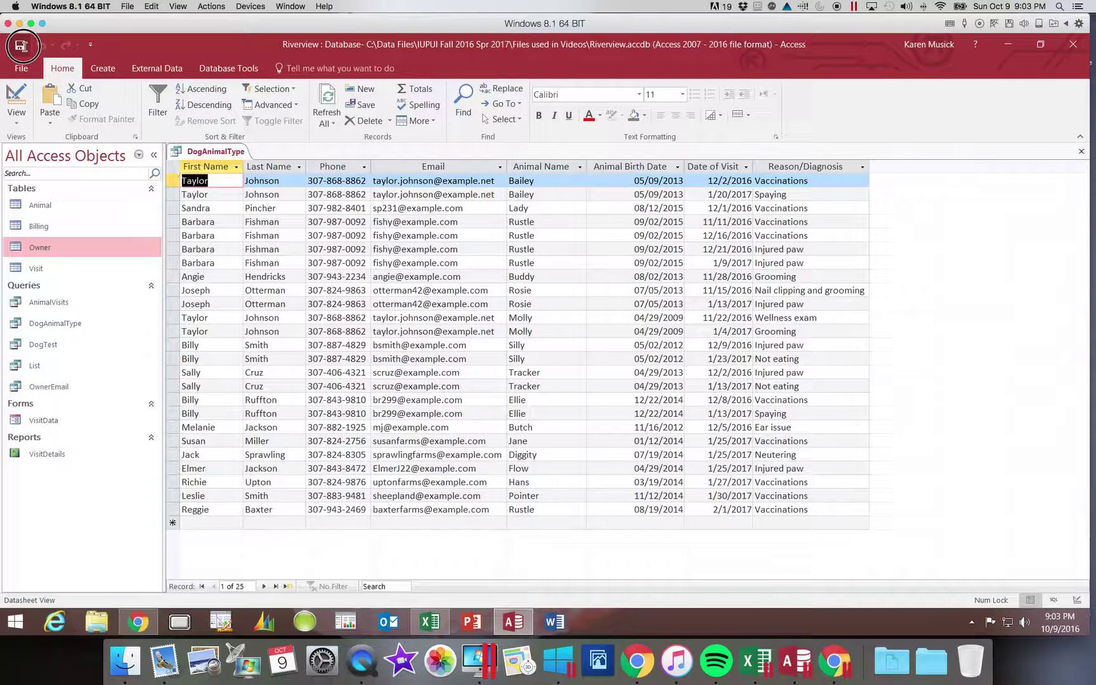
left_click(20, 46)
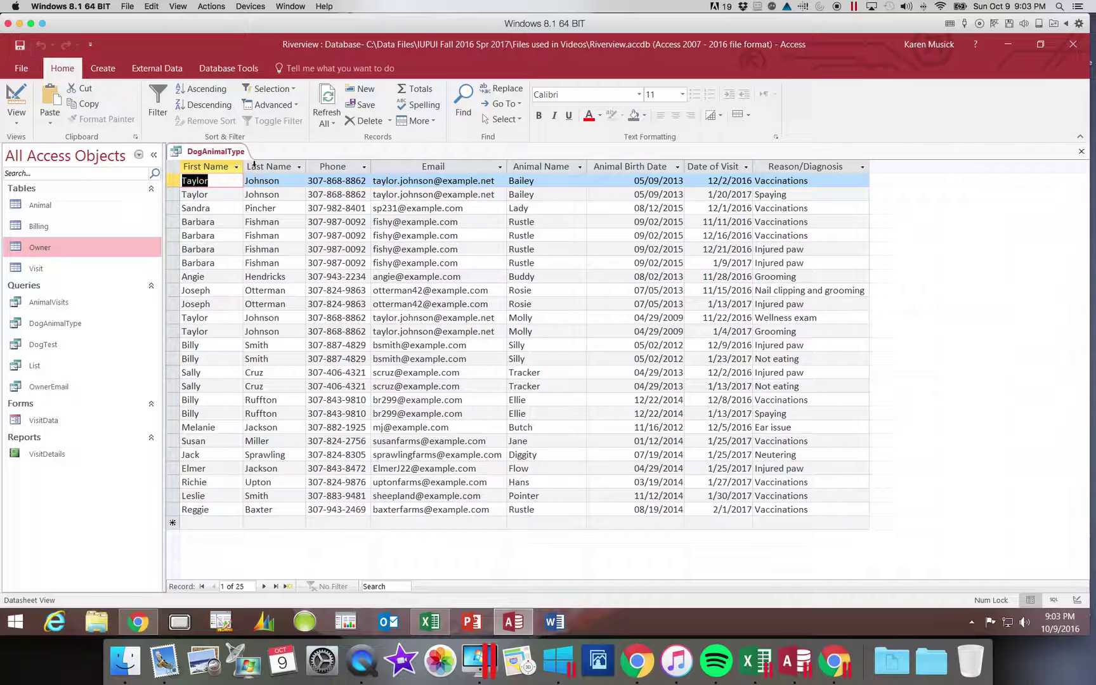
left_click(18, 98)
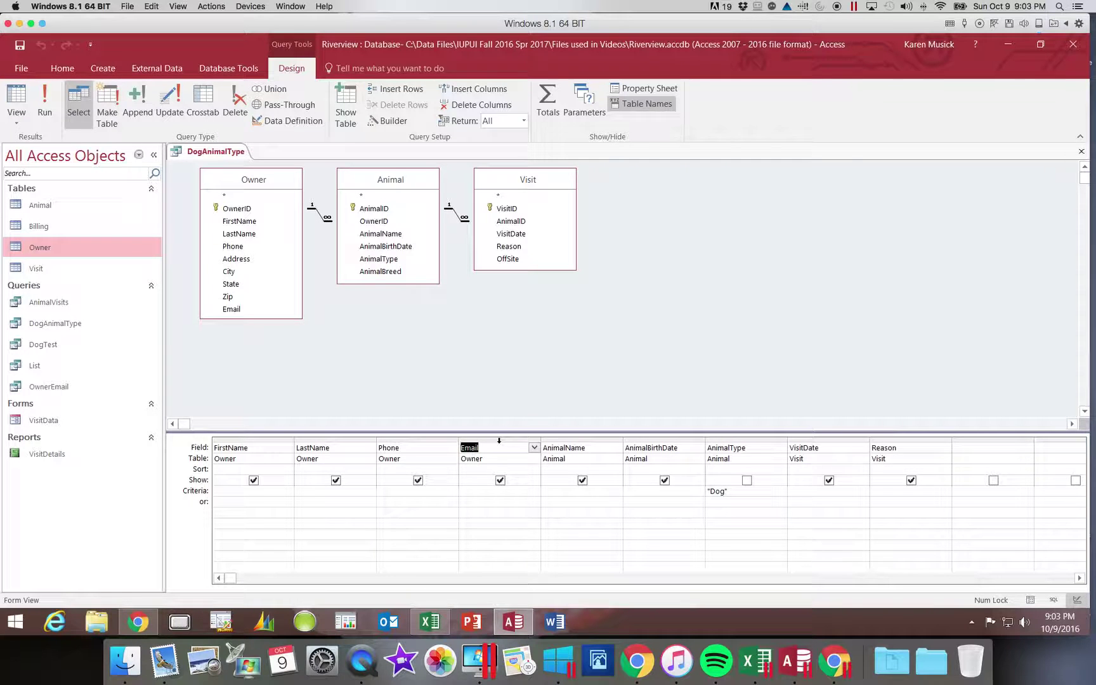
left_click(499, 439)
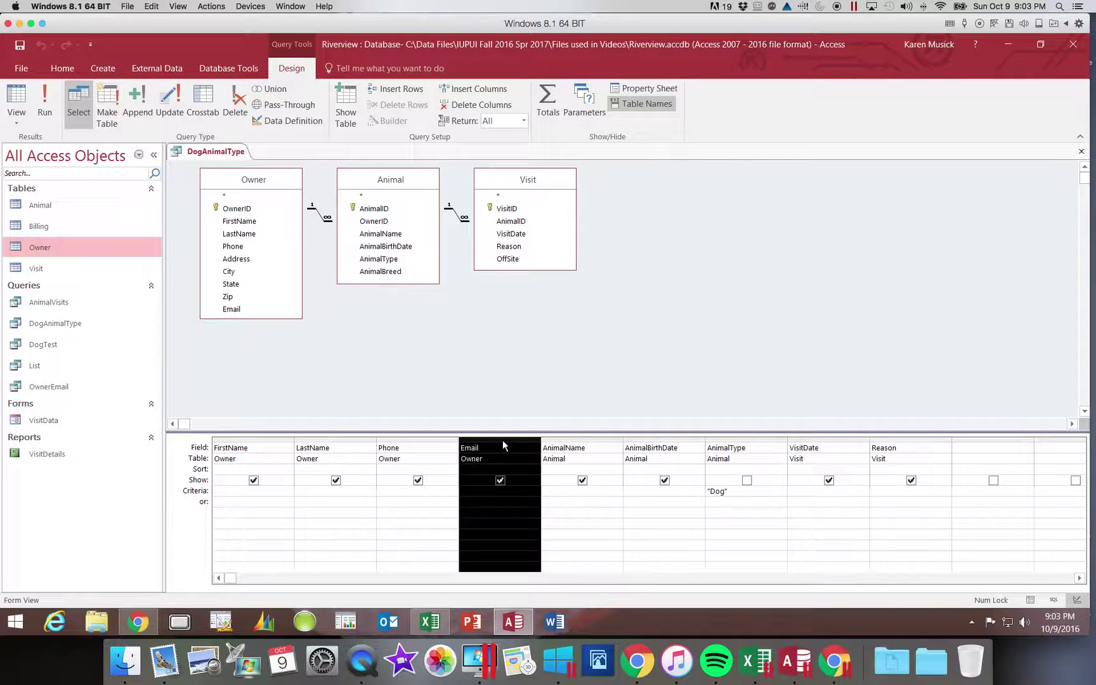
left_click_drag(502, 440, 277, 431)
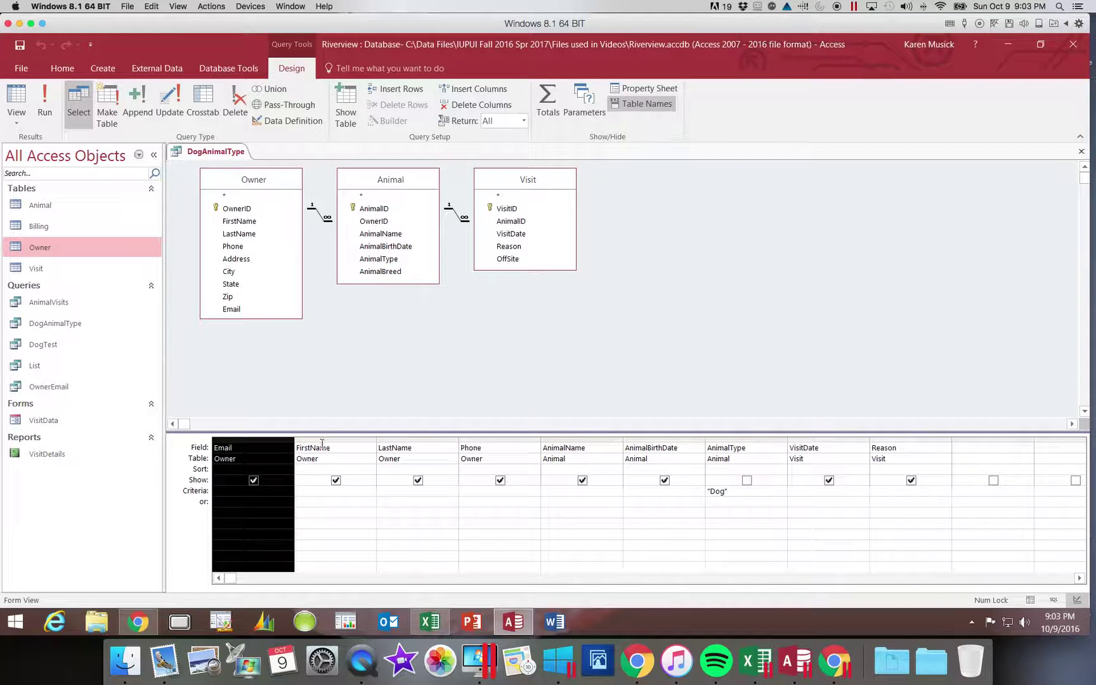
left_click(282, 439)
left_click_drag(281, 439, 551, 449)
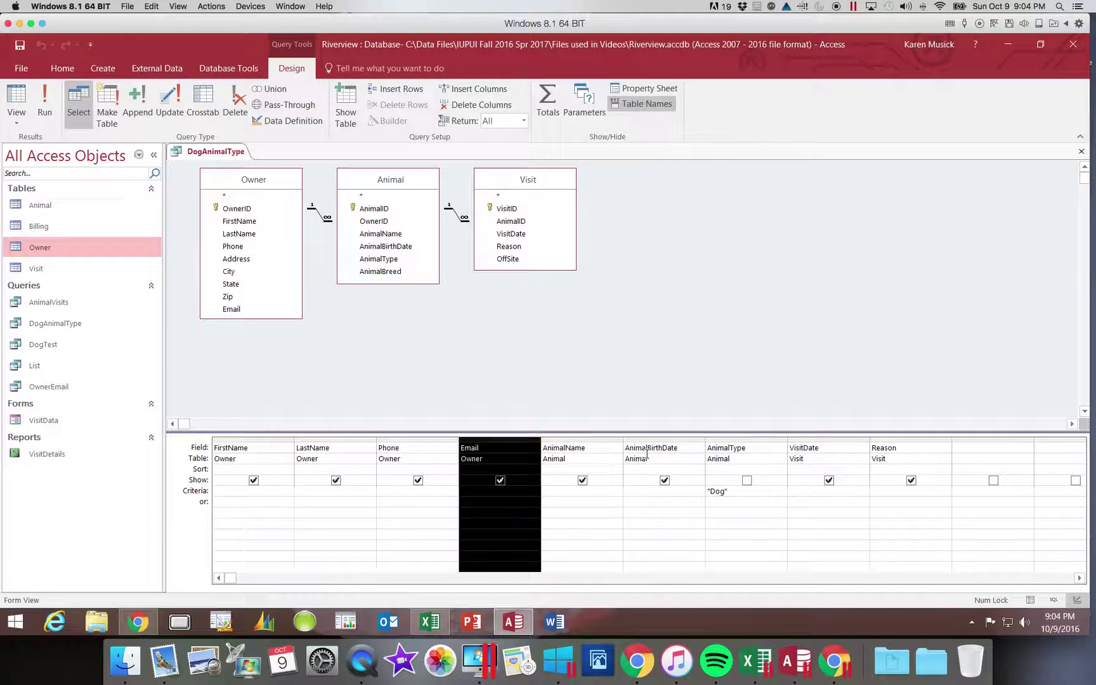